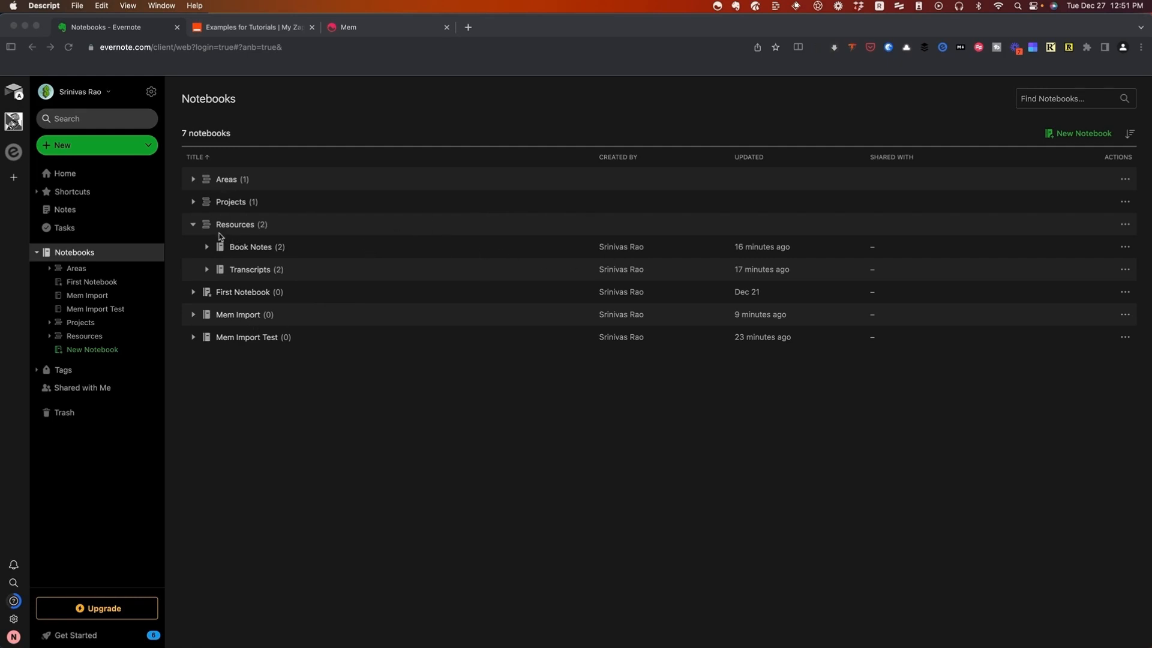
- Expand the Transcripts notebook in the Resources stack to list its notes
{"action": "left_click", "coordinate": [210, 250]}
{"action": "left_click", "coordinate": [209, 249]}
{"action": "left_click", "coordinate": [207, 248]}
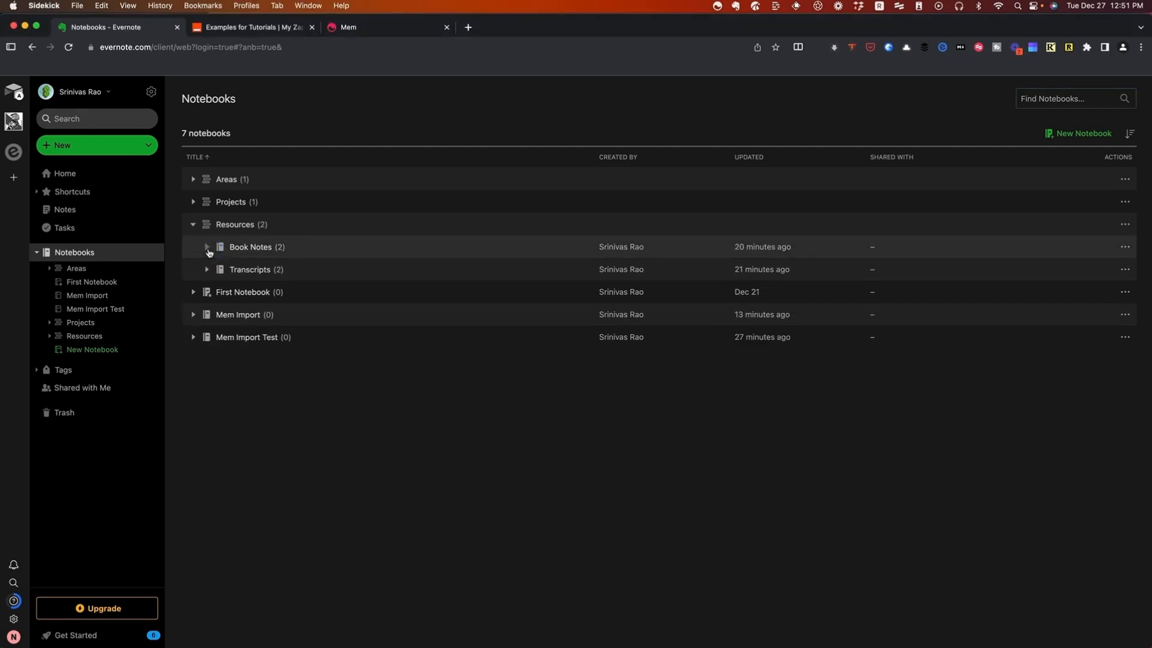
{"action": "left_click", "coordinate": [207, 269]}
{"action": "left_click", "coordinate": [206, 269]}
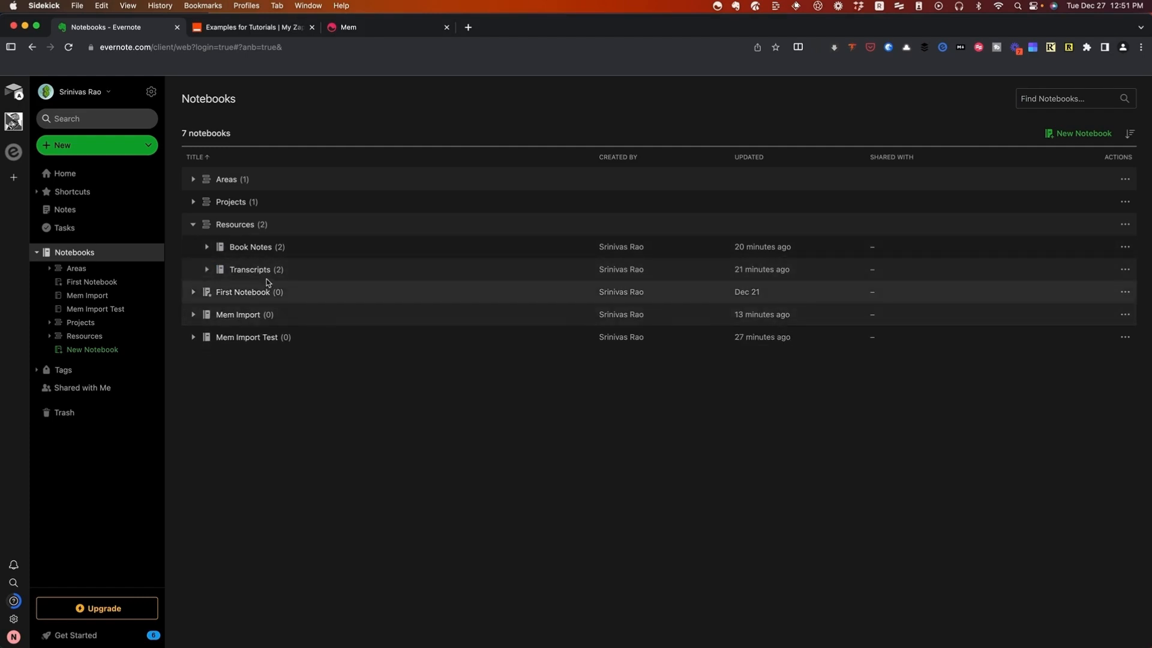
{"action": "left_click", "coordinate": [210, 272]}
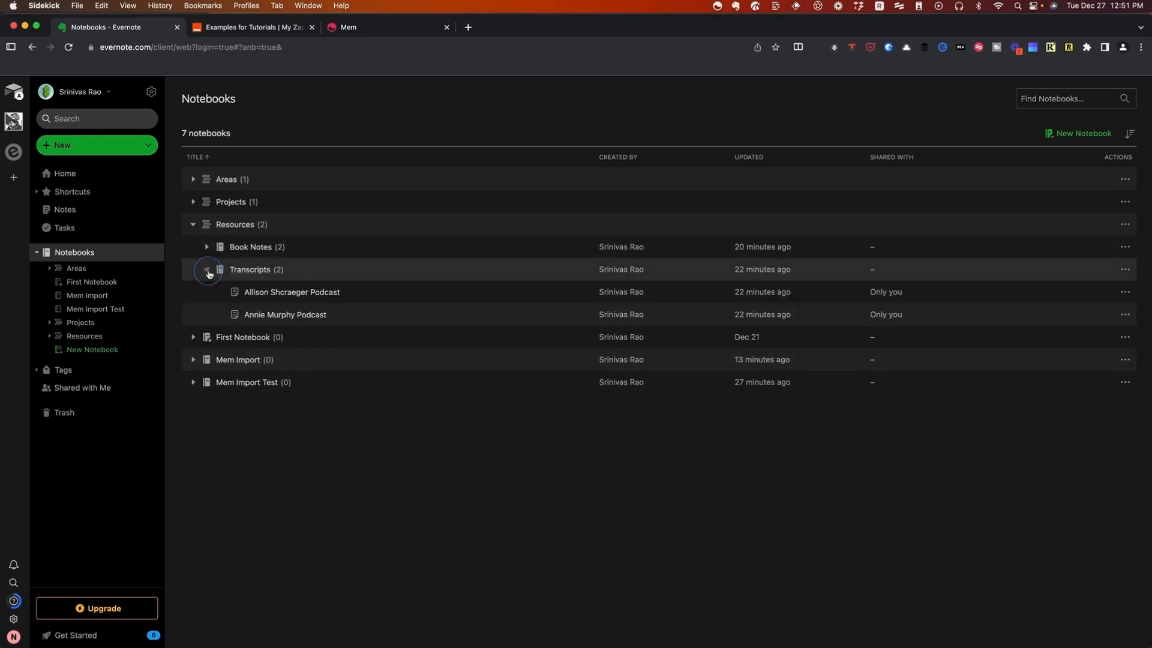
- Look through the first podcast transcript and its tag, and open the Book Notes notebook under Resources
{"action": "left_click", "coordinate": [269, 294]}
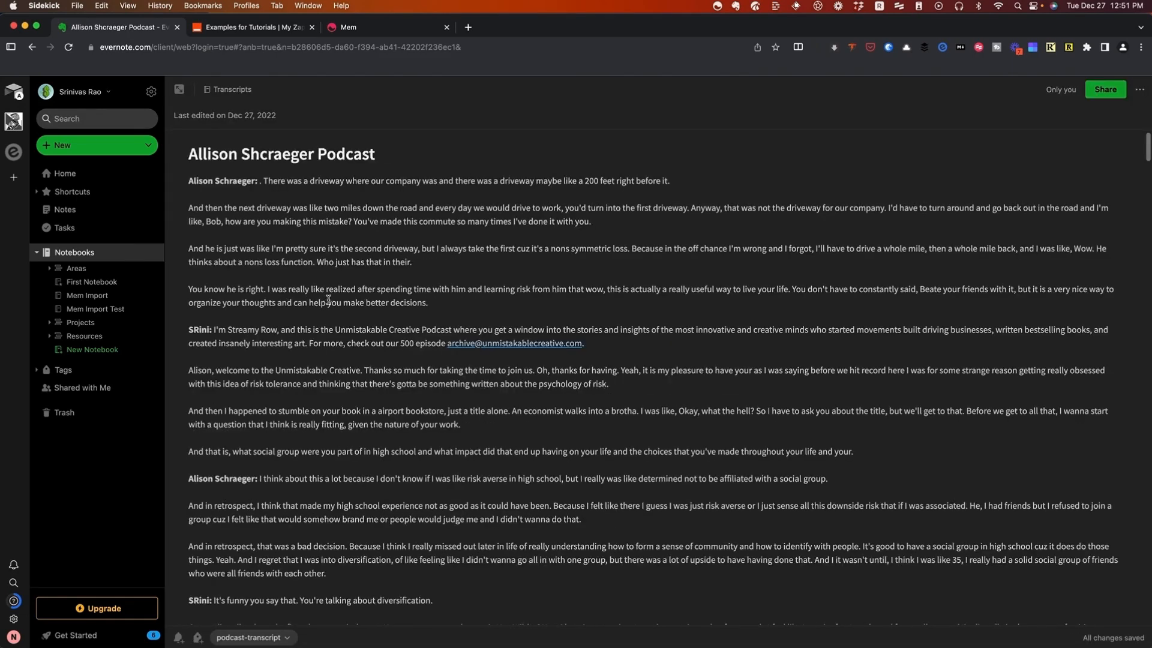
{"action": "scroll", "coordinate": [275, 572], "scroll_direction": "down", "scroll_amount": 6}
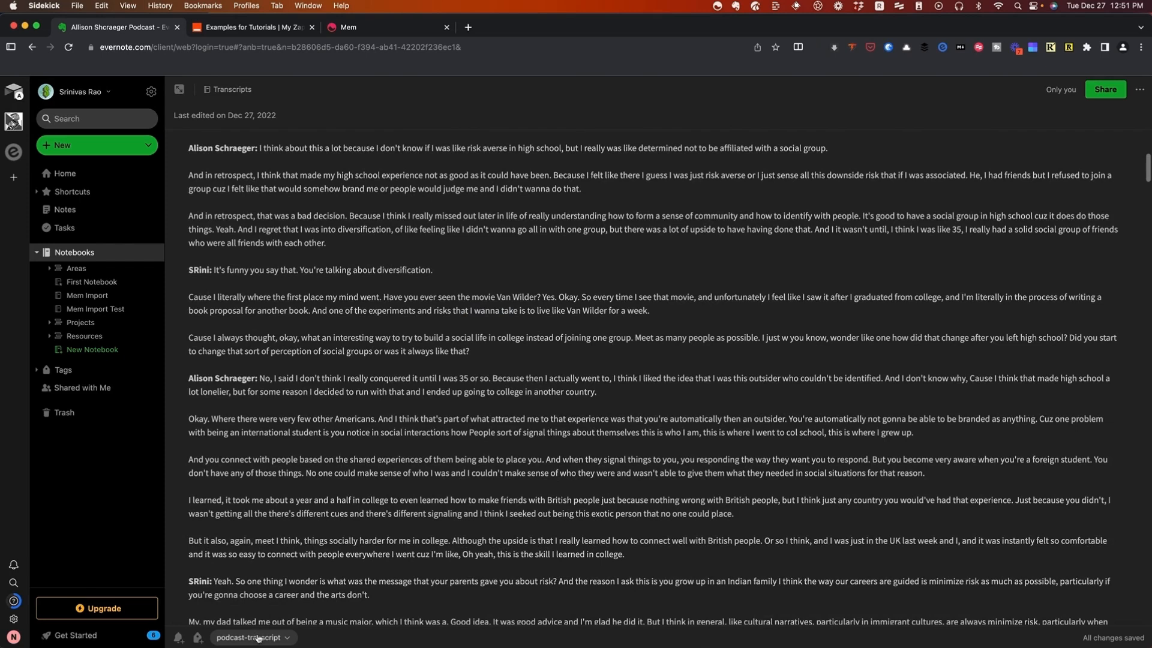
{"action": "scroll", "coordinate": [238, 331], "scroll_direction": "up", "scroll_amount": 6}
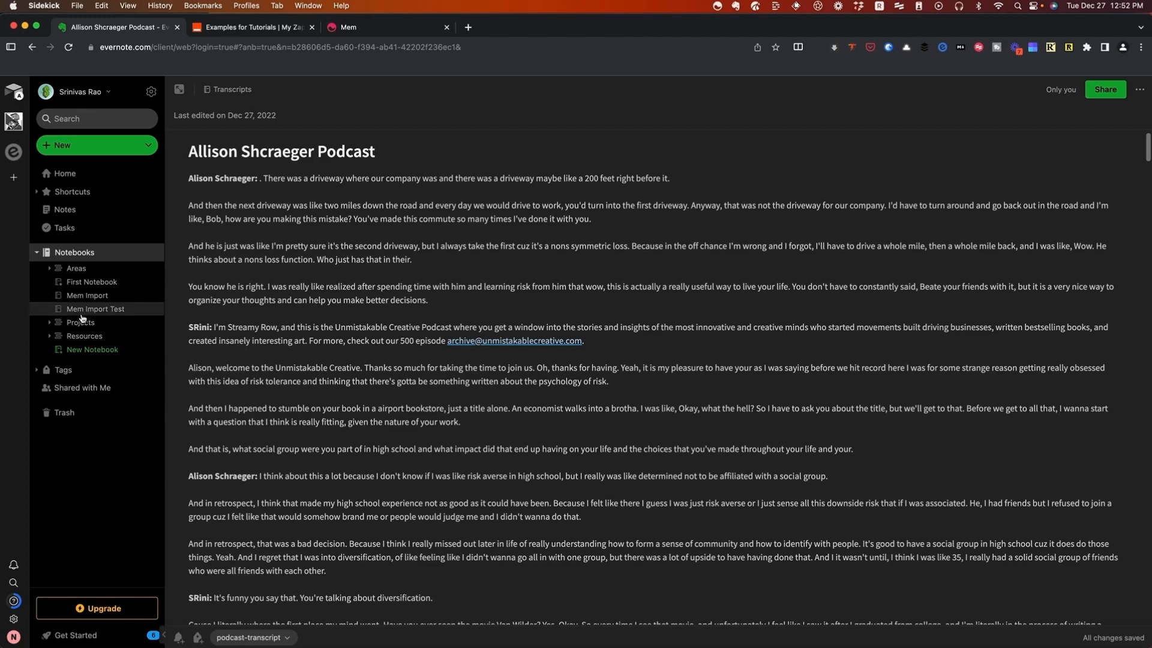
{"action": "left_click", "coordinate": [49, 335]}
{"action": "left_click", "coordinate": [90, 351]}
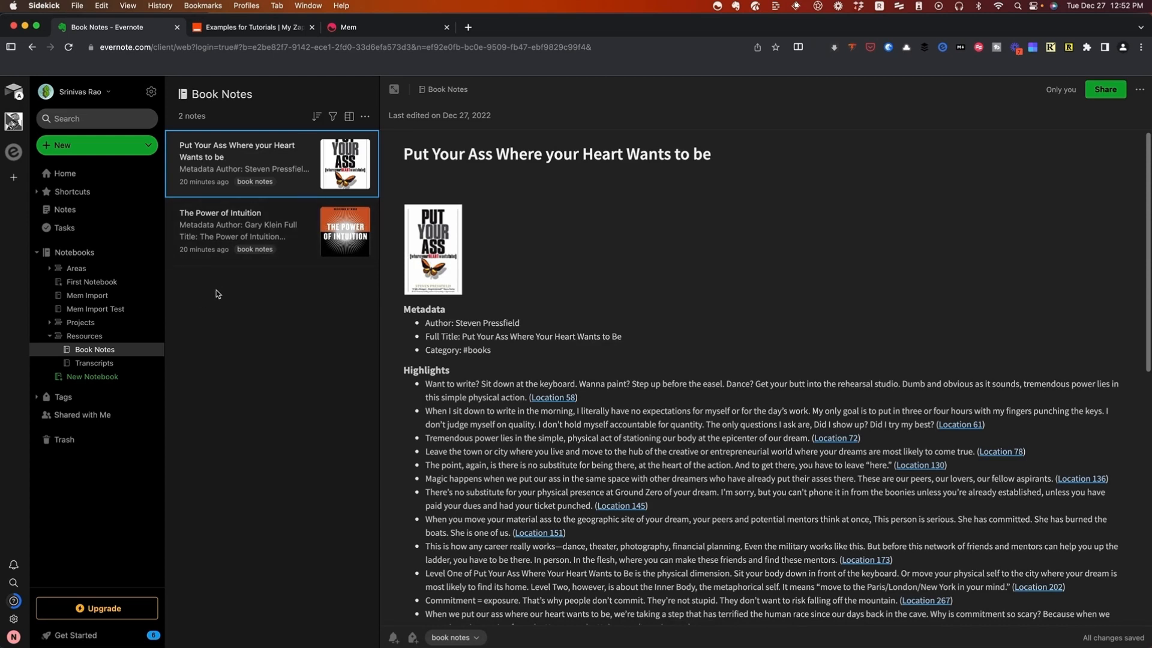
- Switch to Zapier and open the Import Transcripts to Mem Zap in the Examples for Tutorials folder
{"action": "left_click", "coordinate": [238, 29]}
{"action": "scroll", "coordinate": [706, 258], "scroll_direction": "up", "scroll_amount": 1}
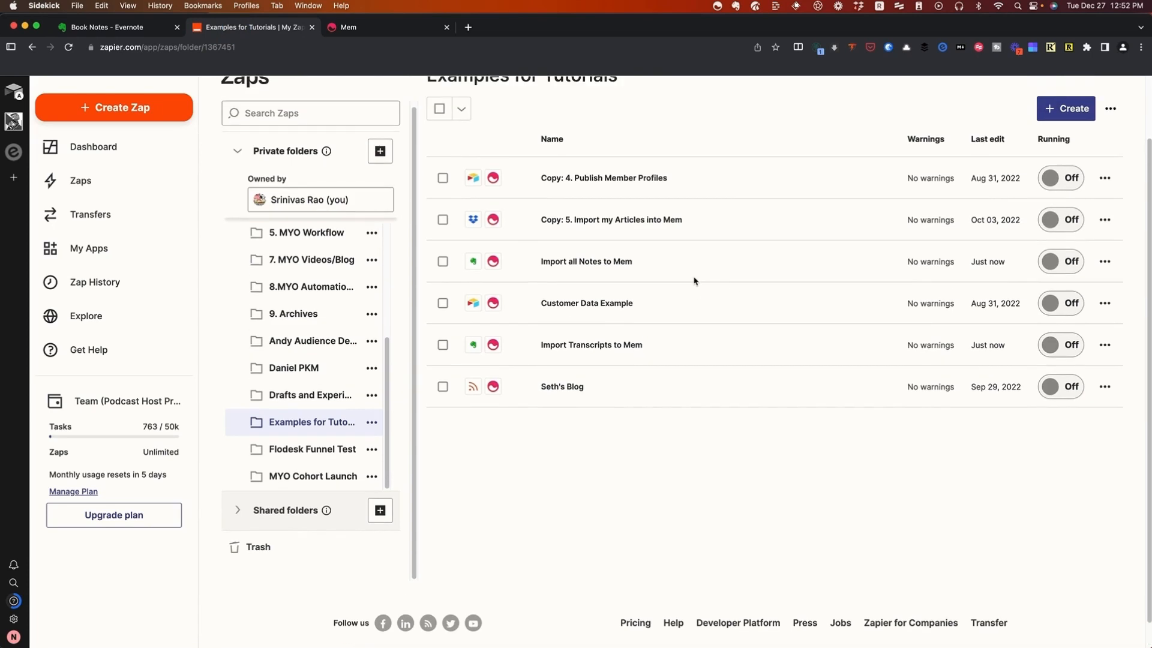
{"action": "left_click", "coordinate": [552, 352]}
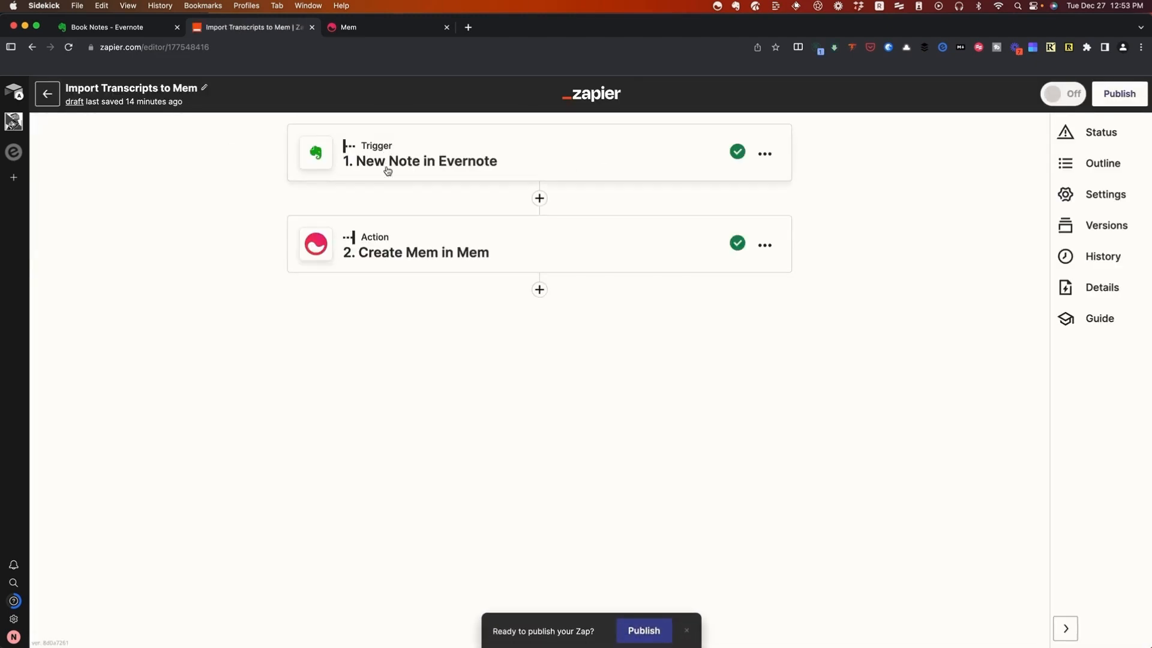
- Go through the Evernote trigger, accepting the New Note event, the Evernote account and the Transcripts notebook
{"action": "left_click", "coordinate": [424, 159]}
{"action": "scroll", "coordinate": [424, 190], "scroll_direction": "down", "scroll_amount": 1}
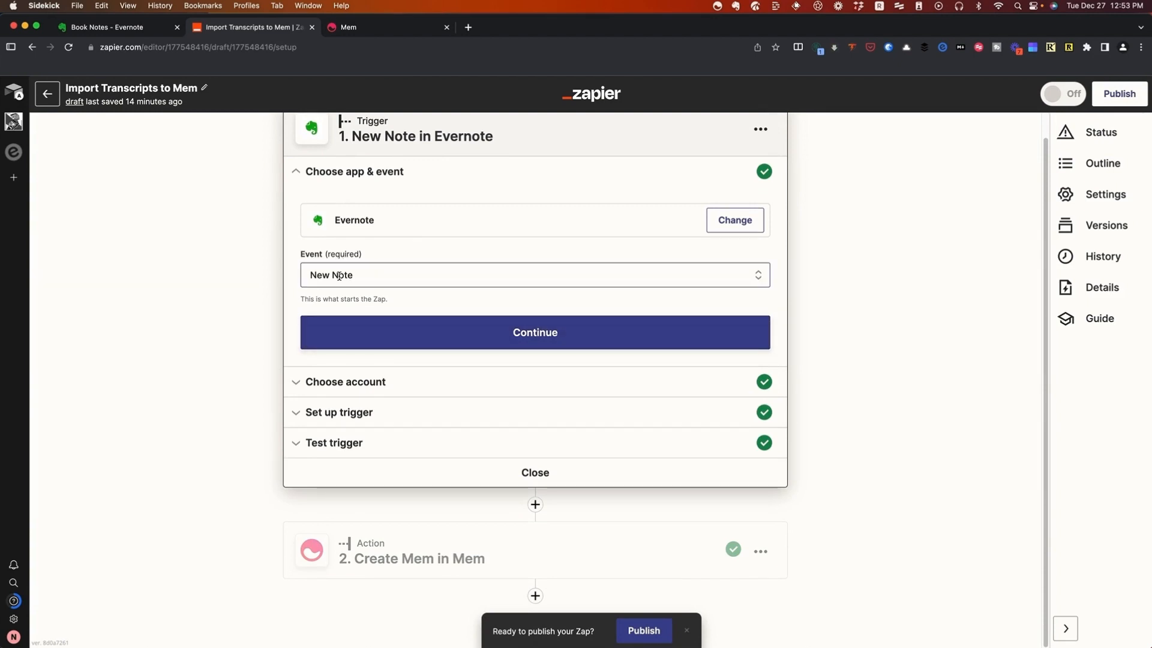
{"action": "left_click", "coordinate": [380, 340]}
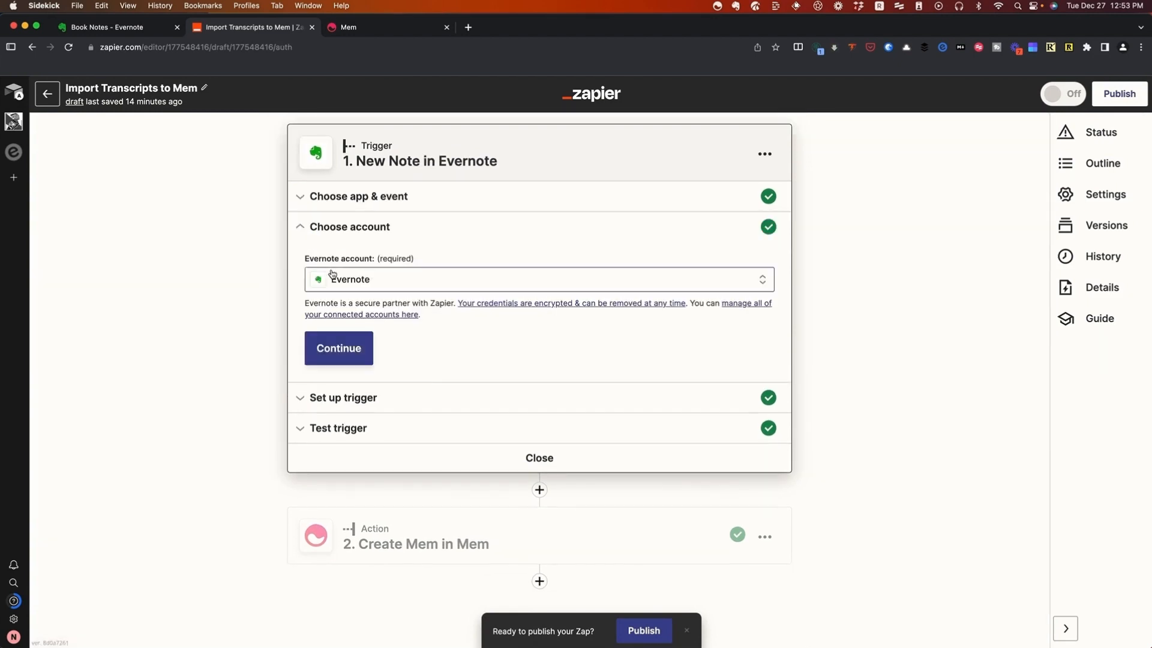
{"action": "left_click", "coordinate": [339, 352]}
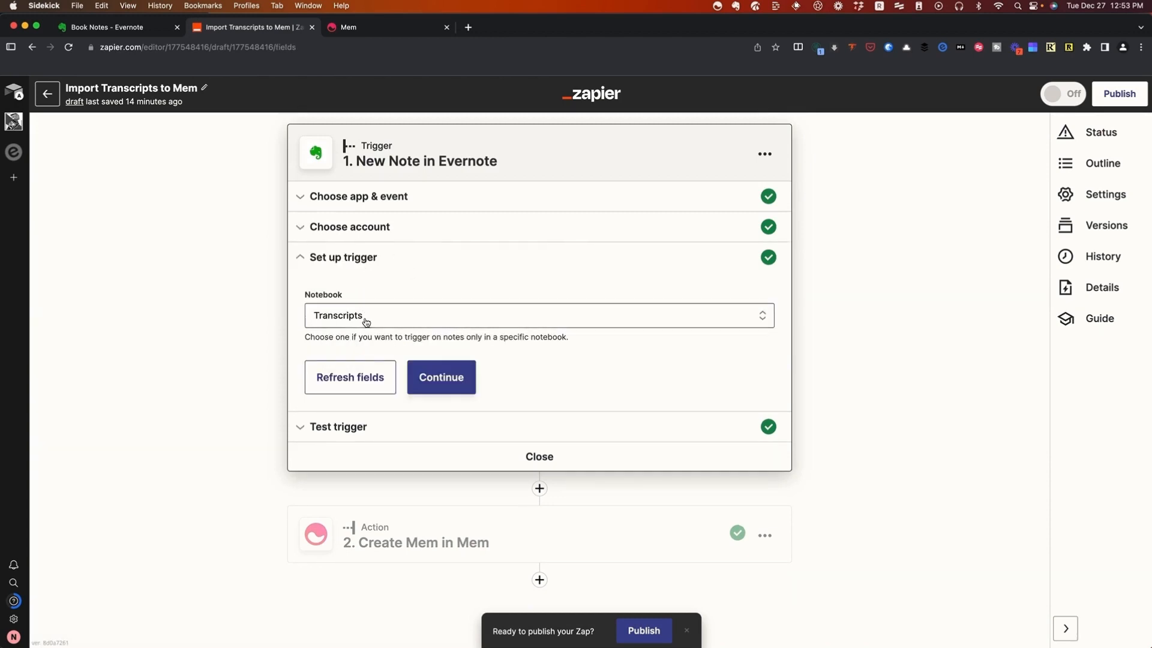
{"action": "left_click", "coordinate": [456, 386]}
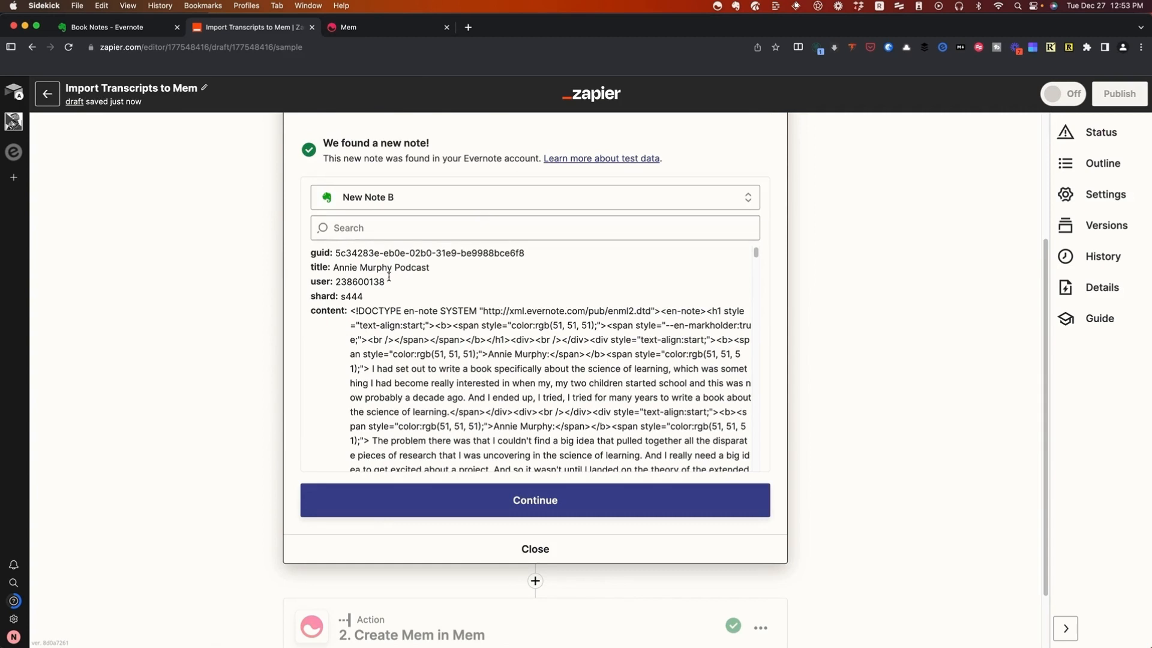
- Accept the trigger sample and continue through the Mem action with the Create Mem event and the Mem Zapier-Mem Essentials account
{"action": "left_click", "coordinate": [444, 487]}
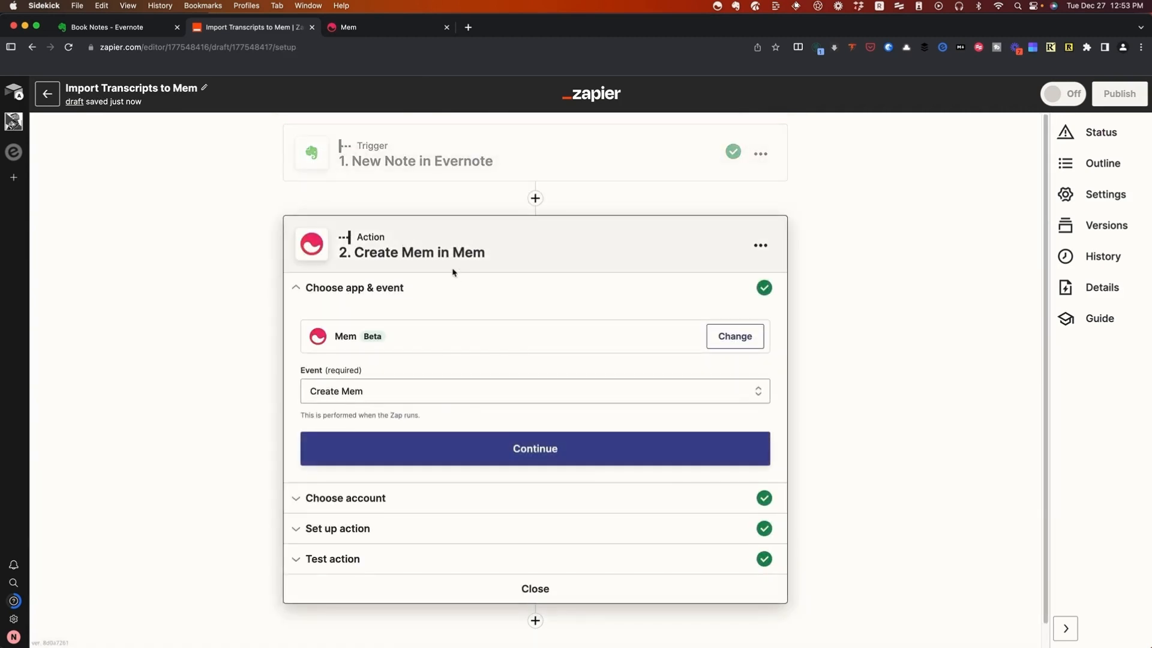
{"action": "left_click", "coordinate": [424, 429]}
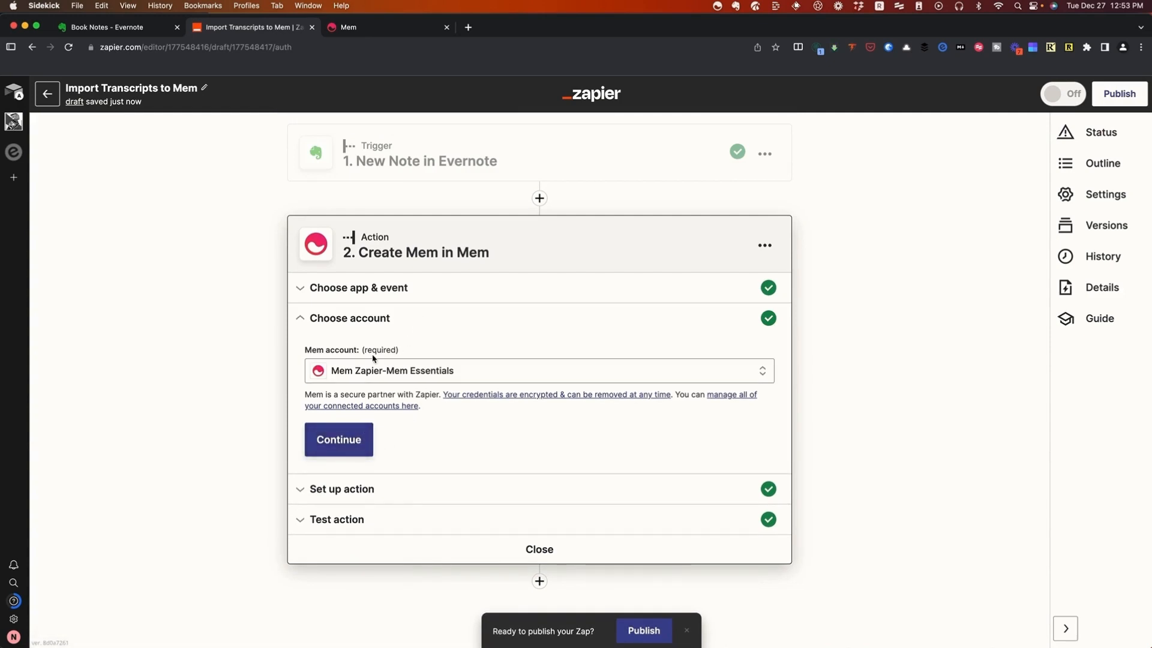
{"action": "left_click", "coordinate": [327, 441]}
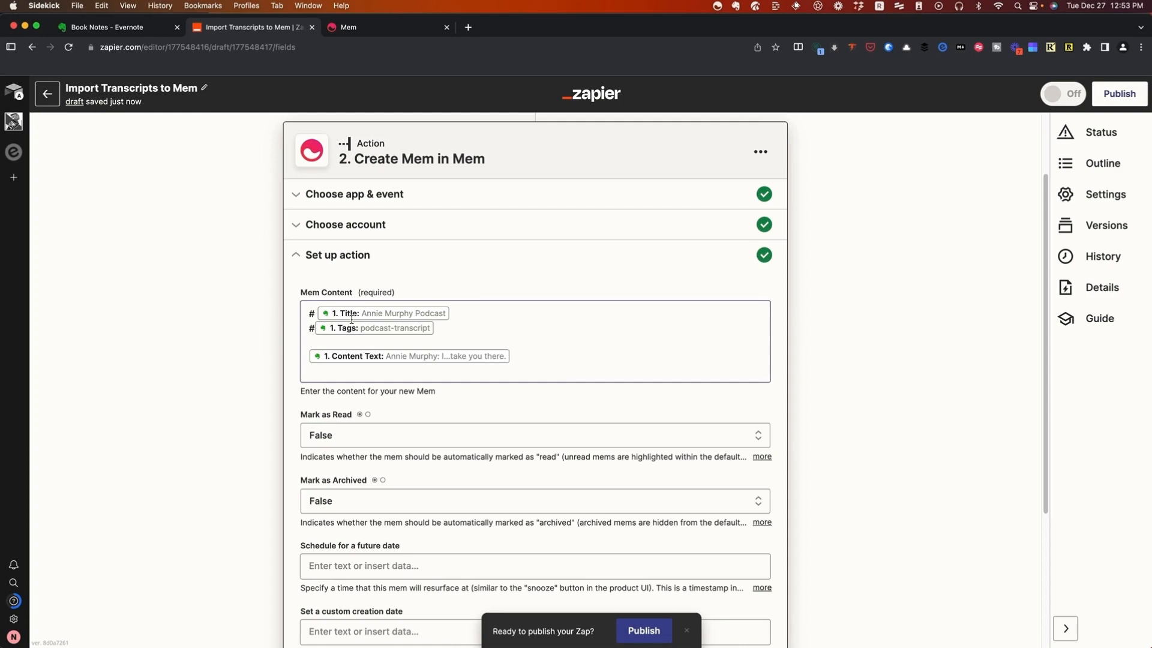
- Examine the Title, Tags and Content Text mapping in Mem Content and all Evernote fields available for insertion
{"action": "scroll", "coordinate": [360, 321], "scroll_direction": "down", "scroll_amount": 1}
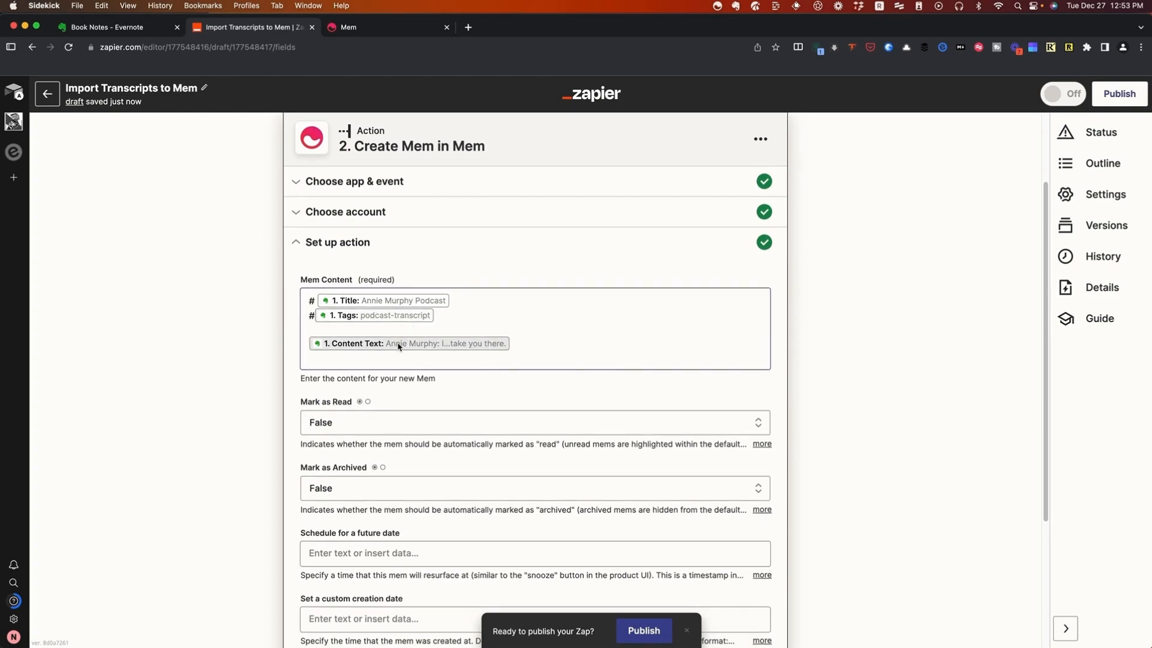
{"action": "left_click", "coordinate": [514, 346]}
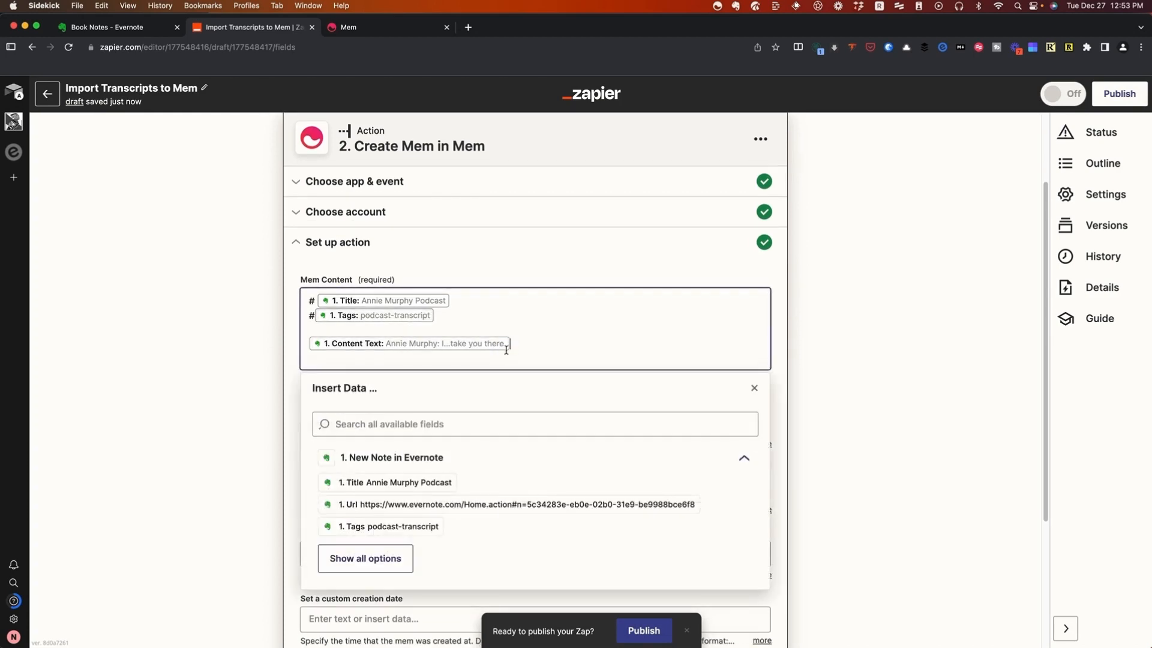
{"action": "left_click", "coordinate": [404, 546]}
{"action": "scroll", "coordinate": [406, 521], "scroll_direction": "down", "scroll_amount": 5}
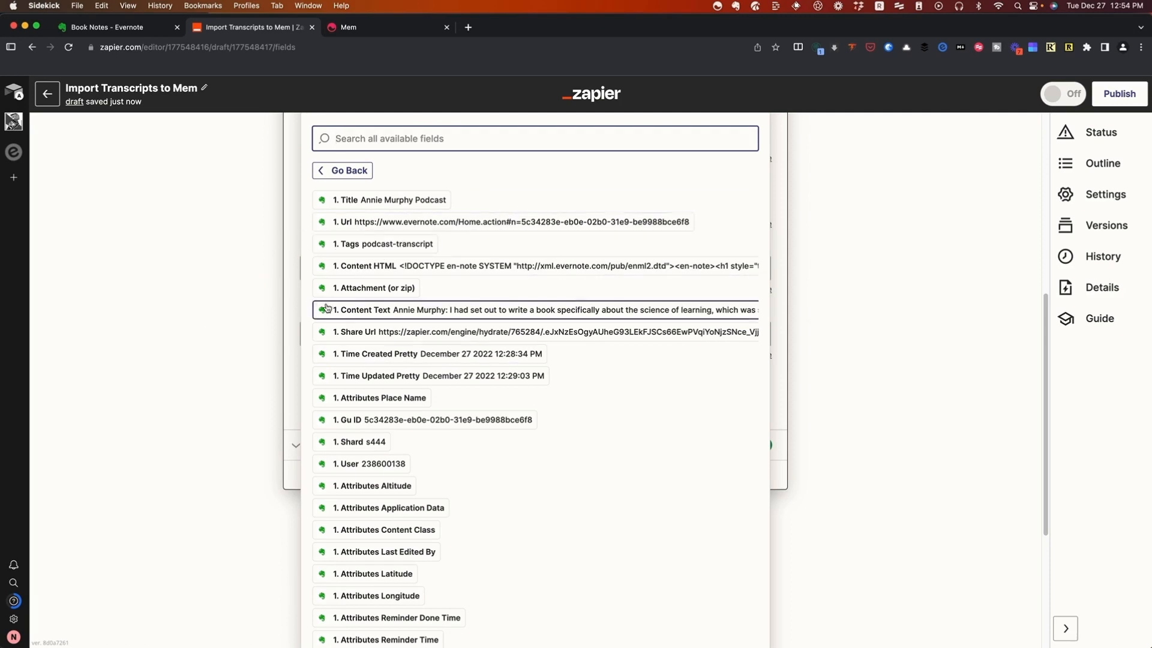
{"action": "left_click", "coordinate": [206, 367]}
{"action": "scroll", "coordinate": [265, 380], "scroll_direction": "up", "scroll_amount": 5}
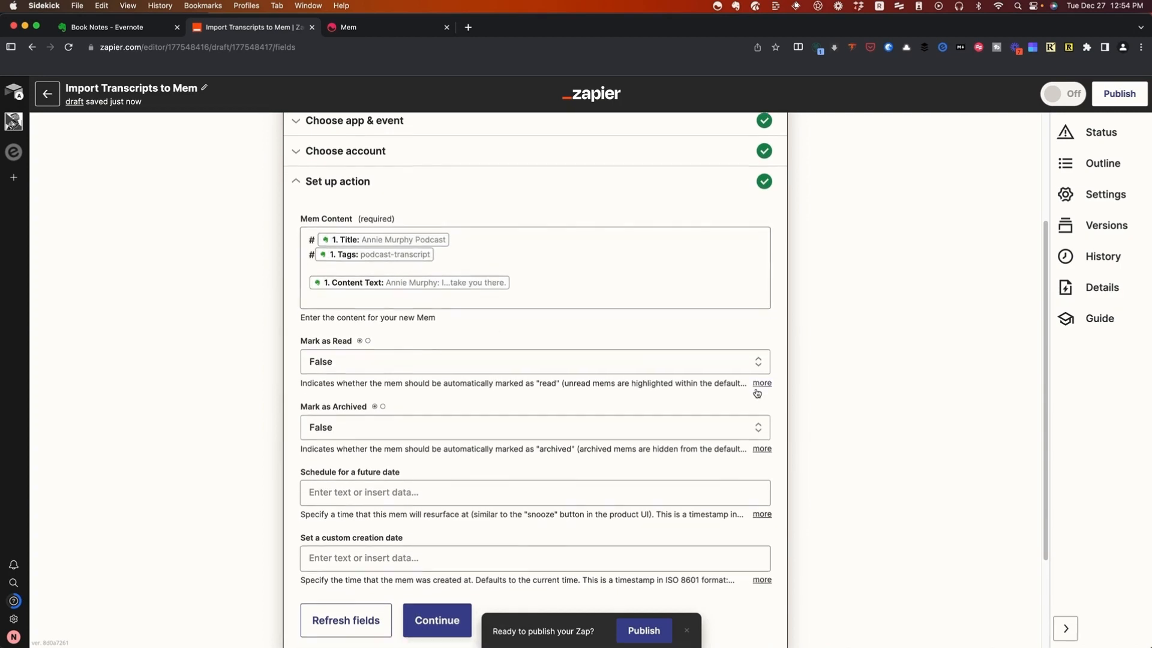
- Accept the Create Mem action setup and retest the action to send a sample mem to Mem
{"action": "scroll", "coordinate": [467, 405], "scroll_direction": "down", "scroll_amount": 5}
{"action": "left_click", "coordinate": [436, 485]}
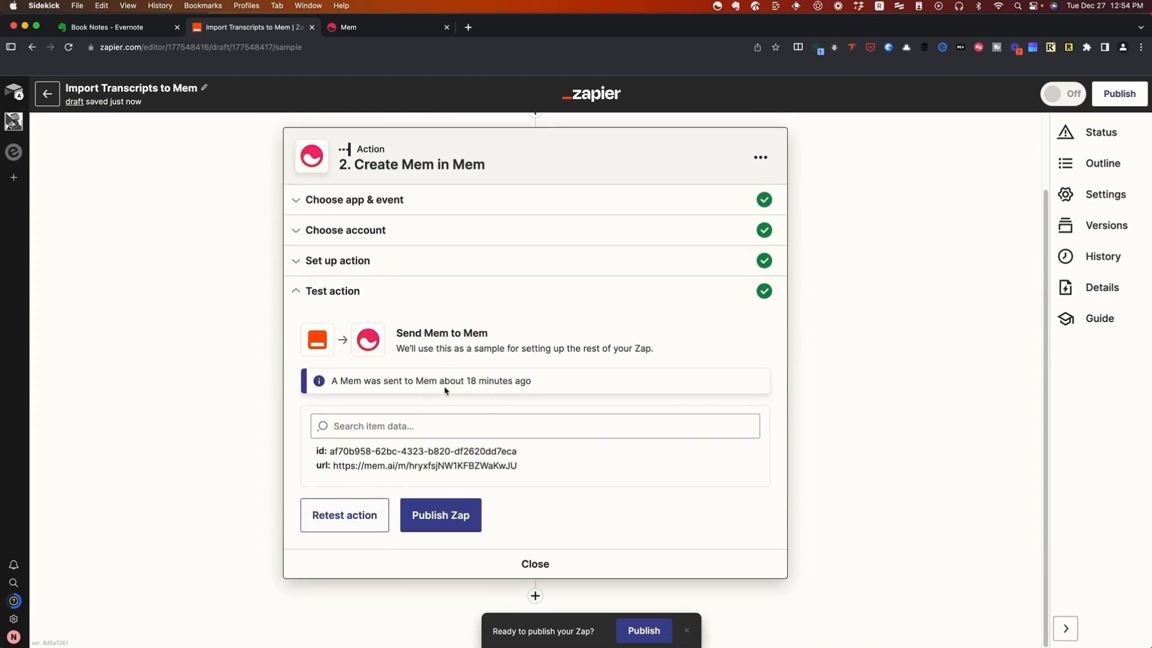
{"action": "left_click", "coordinate": [358, 520]}
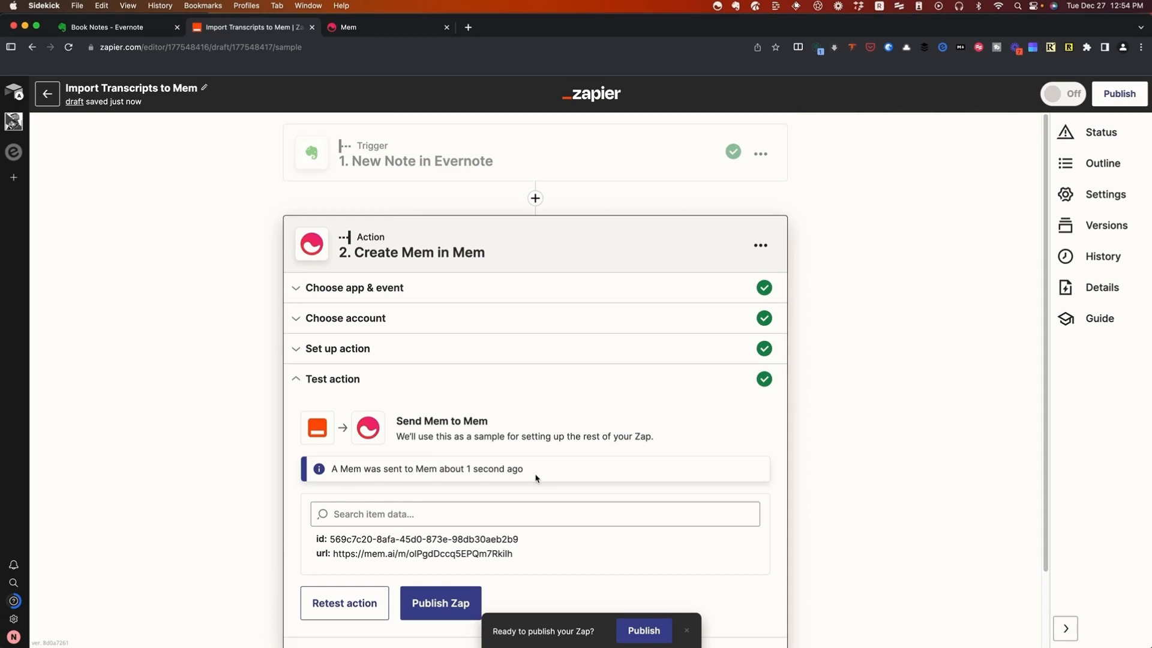
- Switch to Mem, open the newly imported podcast transcript in the Inbox and check its title, tag and text
{"action": "left_click", "coordinate": [349, 28]}
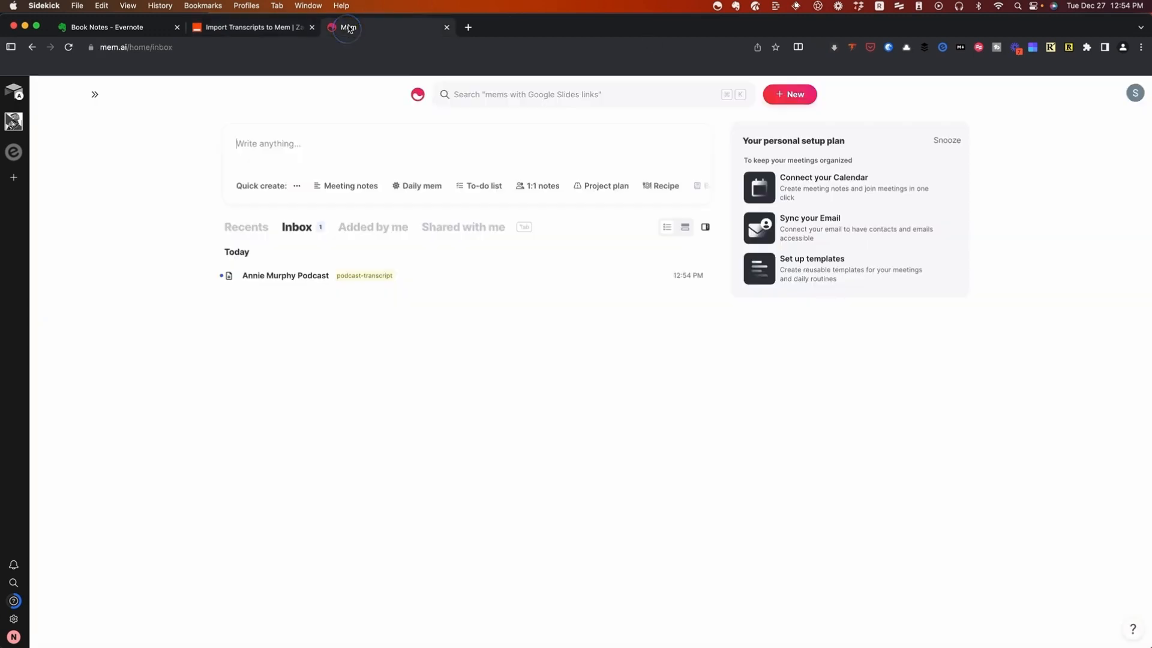
{"action": "left_click", "coordinate": [303, 278]}
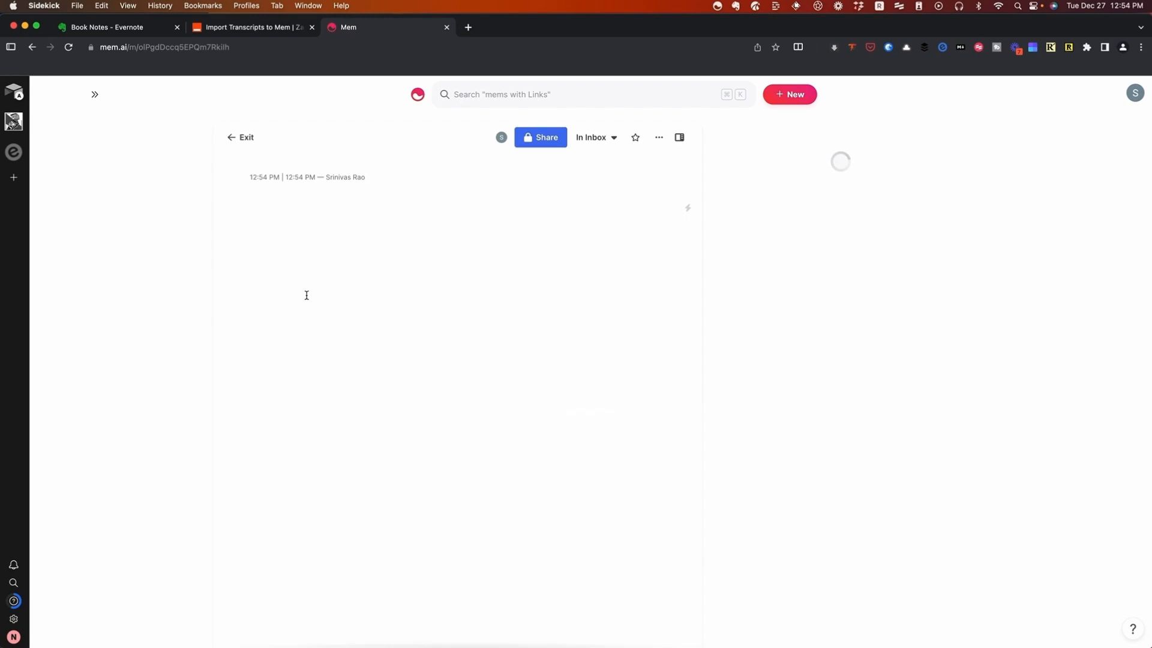
{"action": "scroll", "coordinate": [324, 276], "scroll_direction": "down", "scroll_amount": 15}
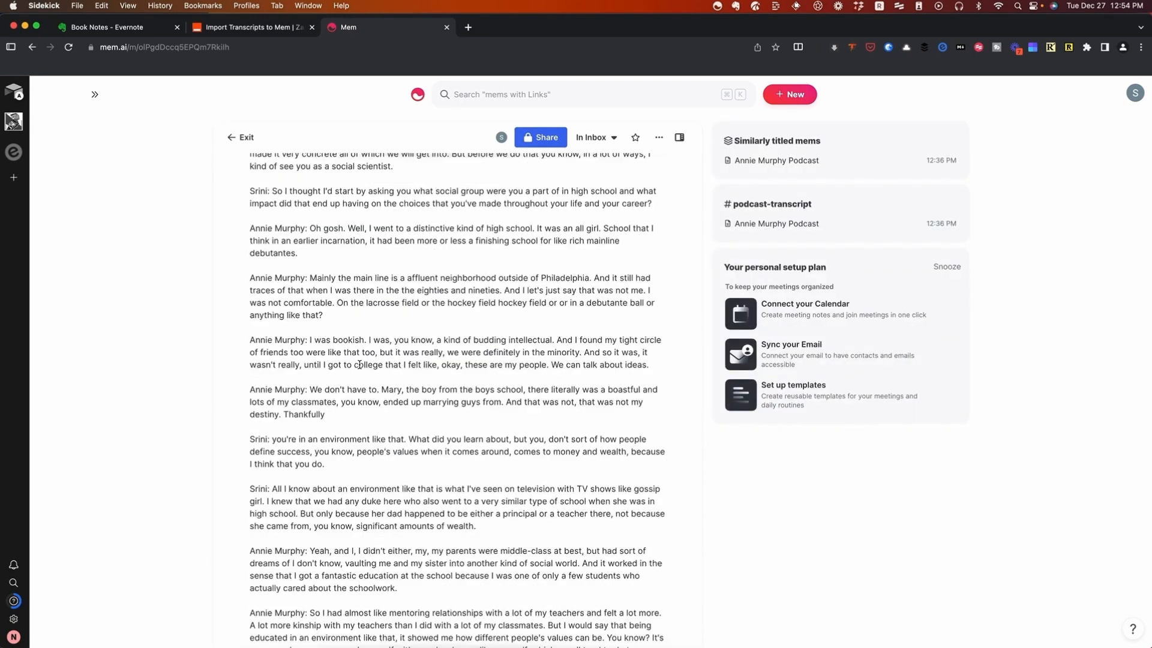
{"action": "scroll", "coordinate": [358, 355], "scroll_direction": "down", "scroll_amount": 15}
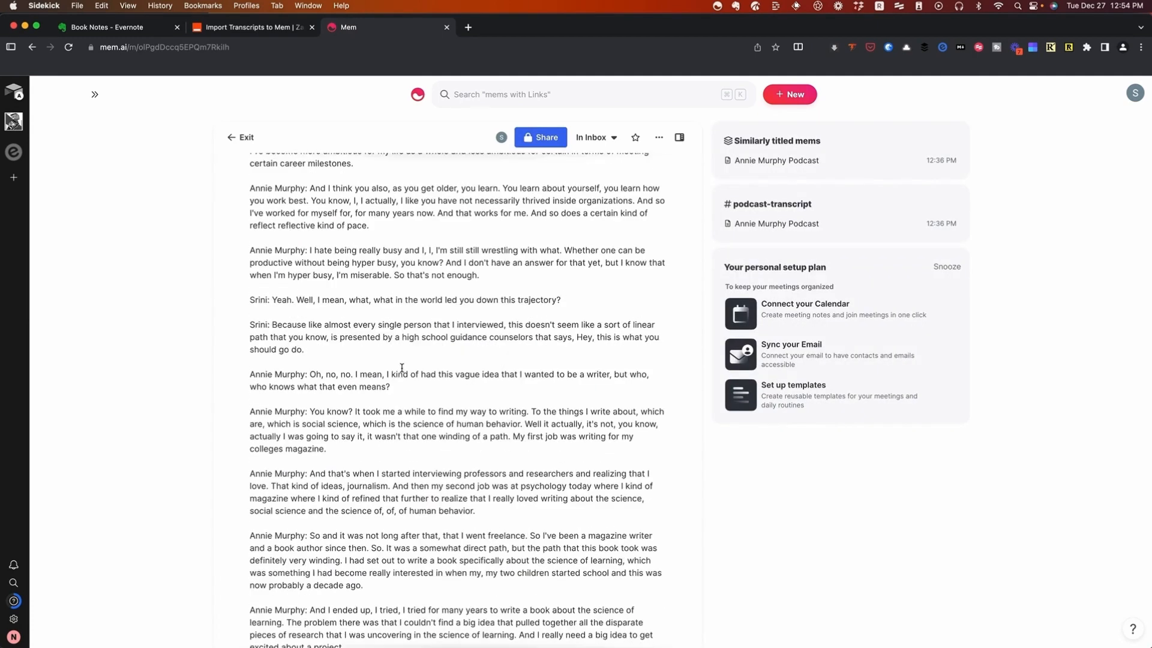
{"action": "scroll", "coordinate": [402, 371], "scroll_direction": "down", "scroll_amount": 3}
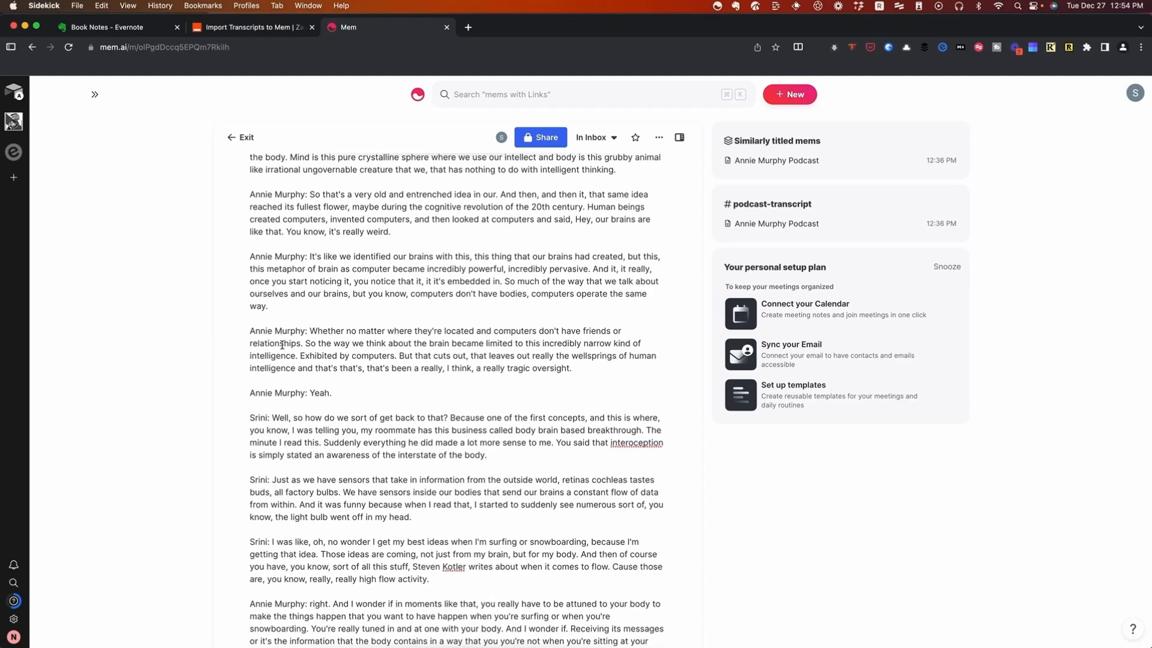
{"action": "scroll", "coordinate": [282, 345], "scroll_direction": "down", "scroll_amount": 20}
{"action": "scroll", "coordinate": [351, 362], "scroll_direction": "up", "scroll_amount": 20}
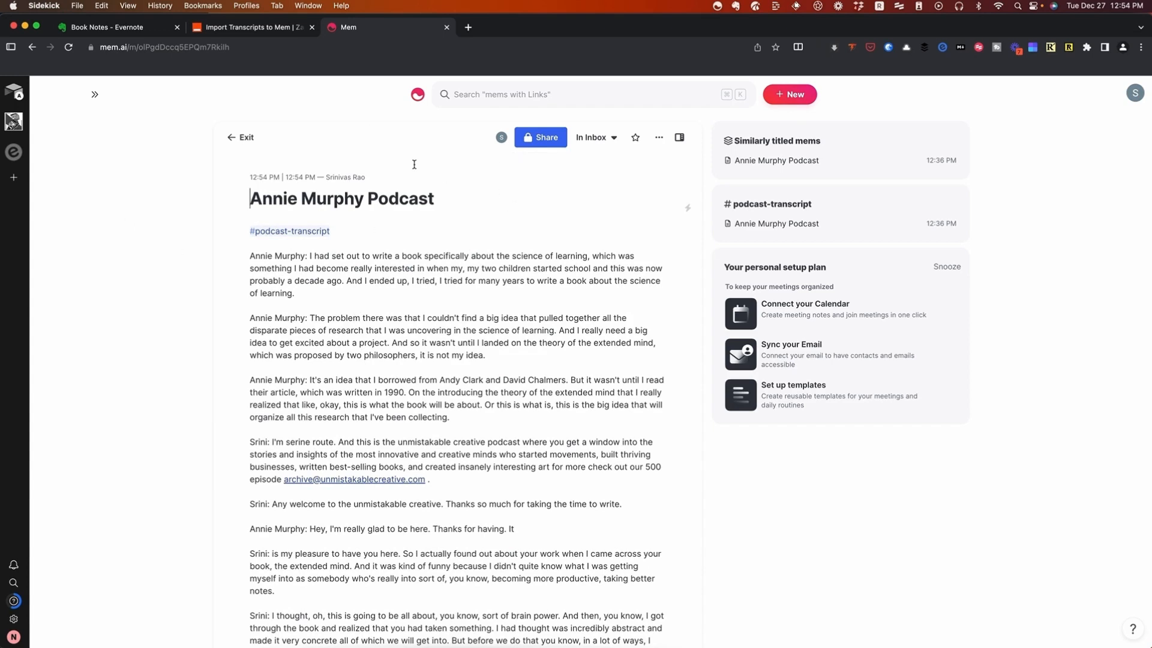
- Switch back to Zapier and reopen the Import Transcripts to Mem Zap
{"action": "key", "text": "ctrl+shift+Tab"}
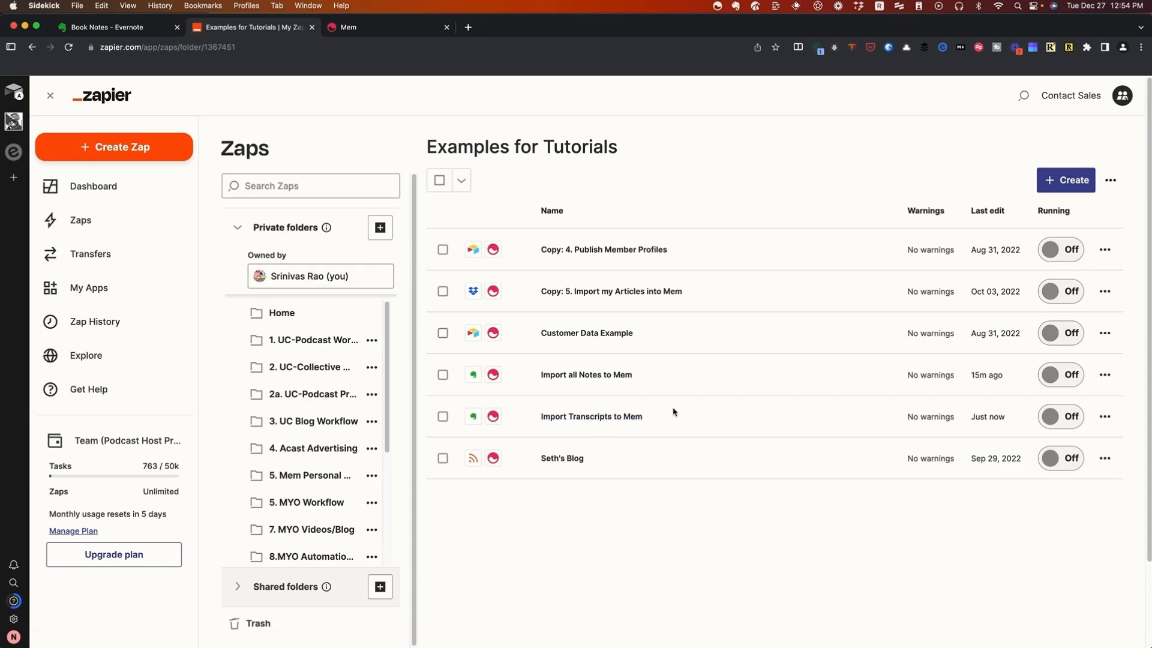
{"action": "left_click", "coordinate": [633, 417]}
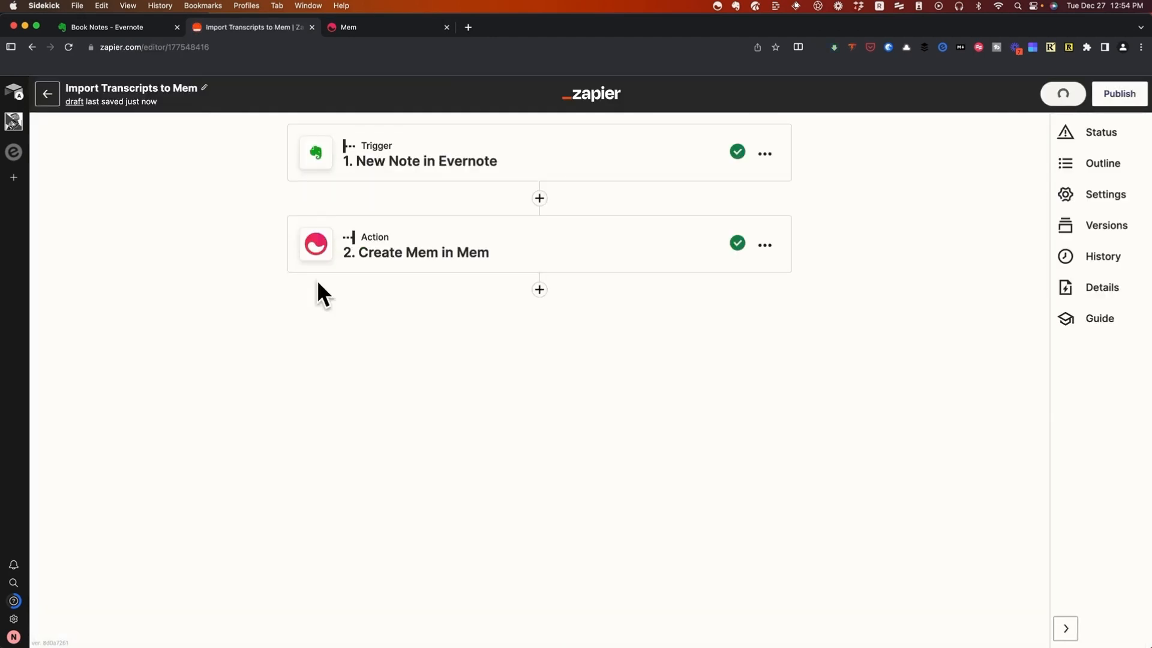
- Set the Evernote trigger's notebook to Book Notes, refresh its fields and continue to the trigger test
{"action": "left_click", "coordinate": [480, 169]}
{"action": "left_click", "coordinate": [347, 354]}
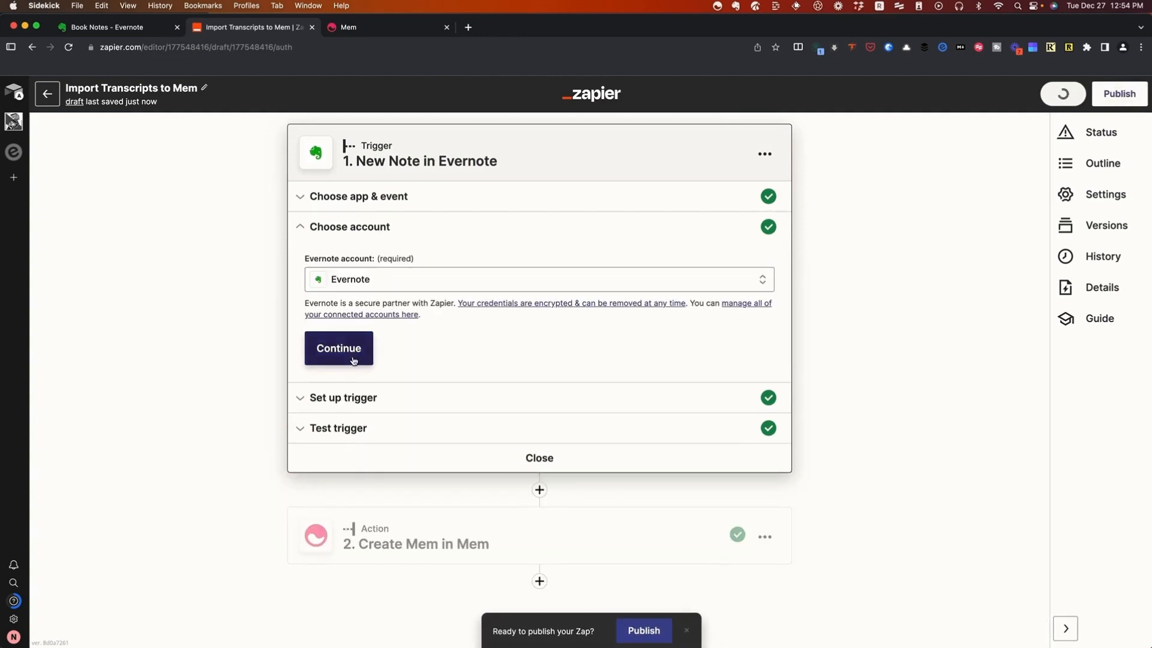
{"action": "left_click", "coordinate": [351, 358]}
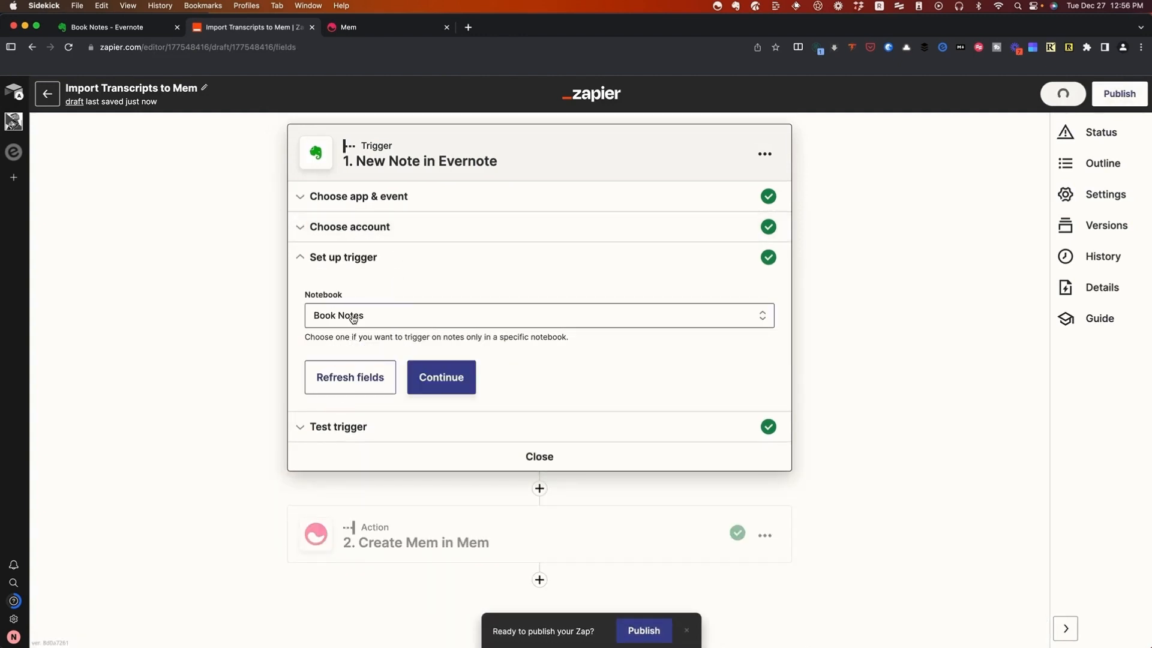
{"action": "left_click", "coordinate": [342, 387]}
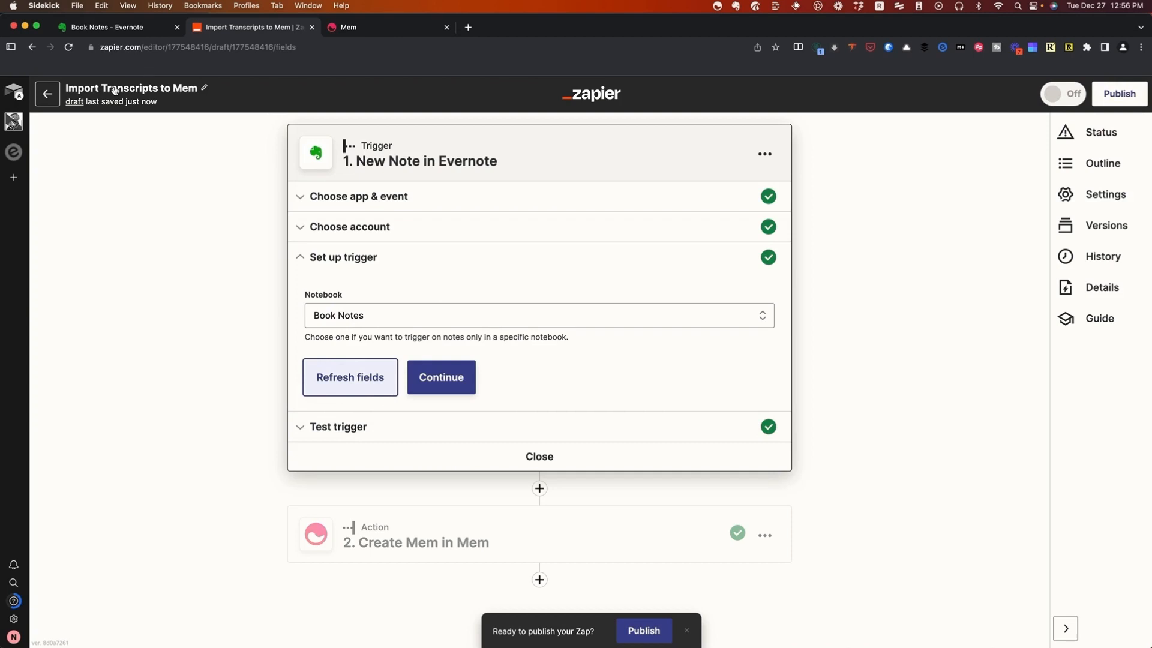
{"action": "left_click", "coordinate": [337, 370]}
{"action": "left_click", "coordinate": [458, 376]}
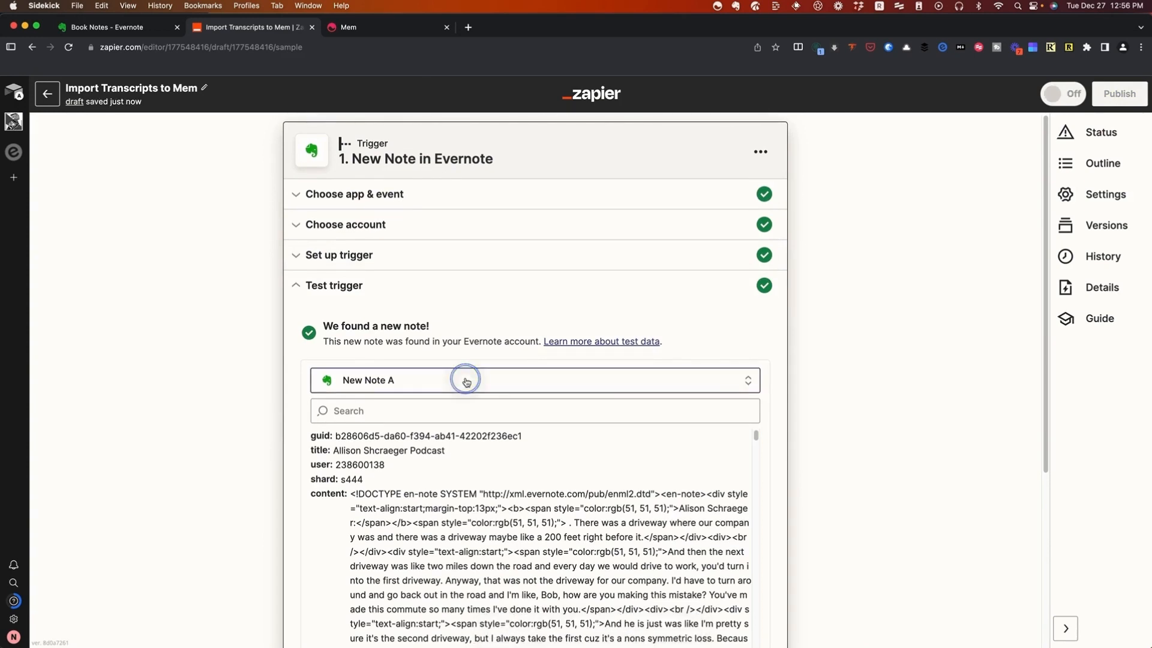
- Choose New Note F as the Evernote trigger's test sample, check its title and content, and continue to the action
{"action": "left_click", "coordinate": [465, 380]}
{"action": "left_click", "coordinate": [443, 457]}
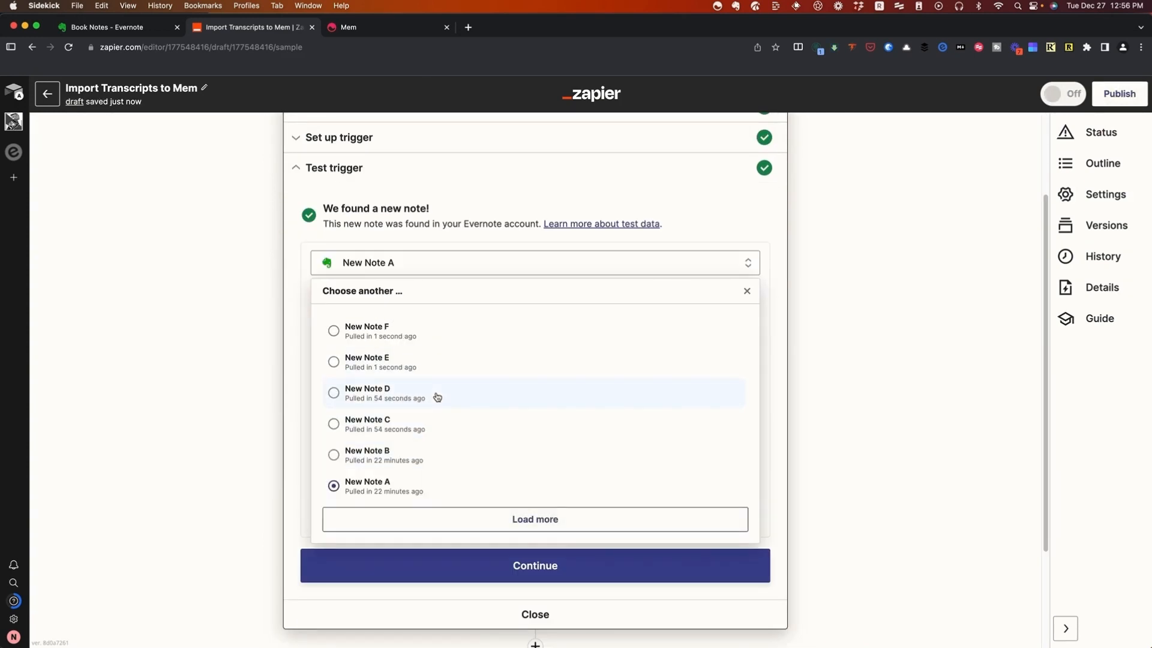
{"action": "left_click", "coordinate": [409, 331]}
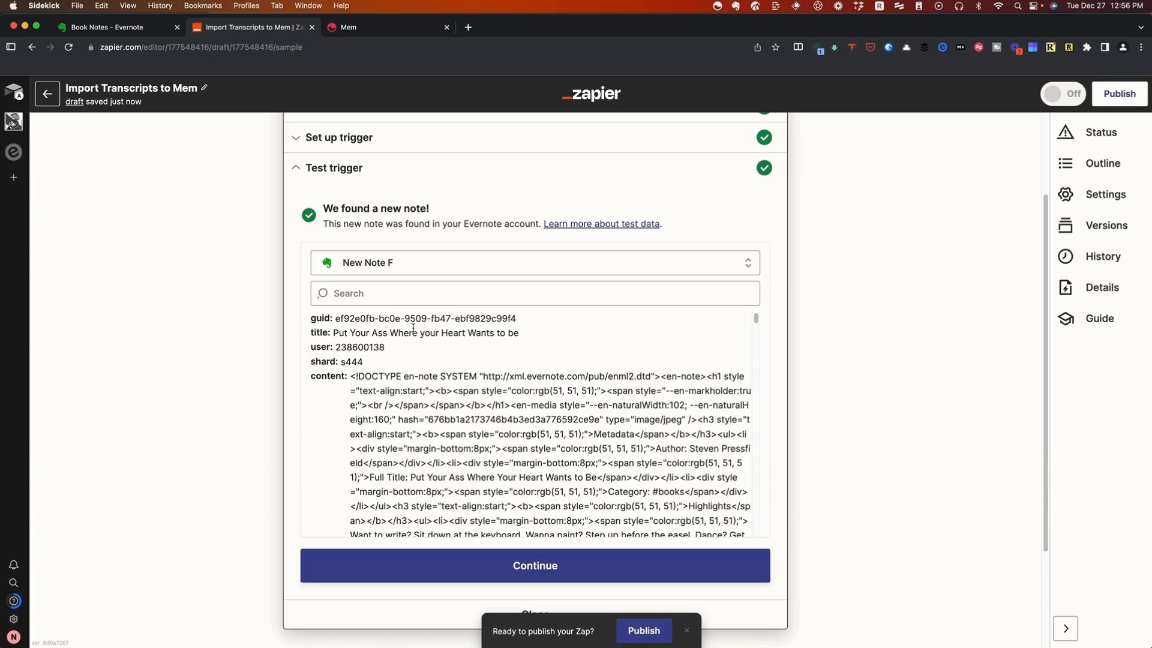
{"action": "scroll", "coordinate": [436, 362], "scroll_direction": "down", "scroll_amount": 1}
{"action": "scroll", "coordinate": [454, 390], "scroll_direction": "down", "scroll_amount": 5}
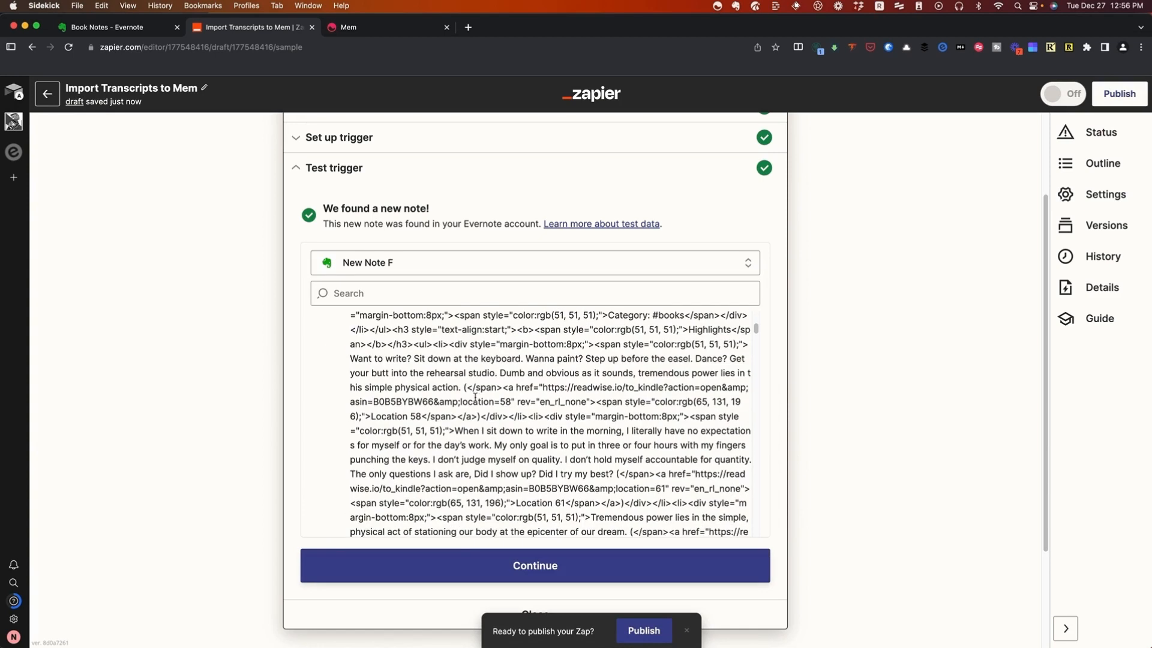
{"action": "left_click", "coordinate": [458, 560]}
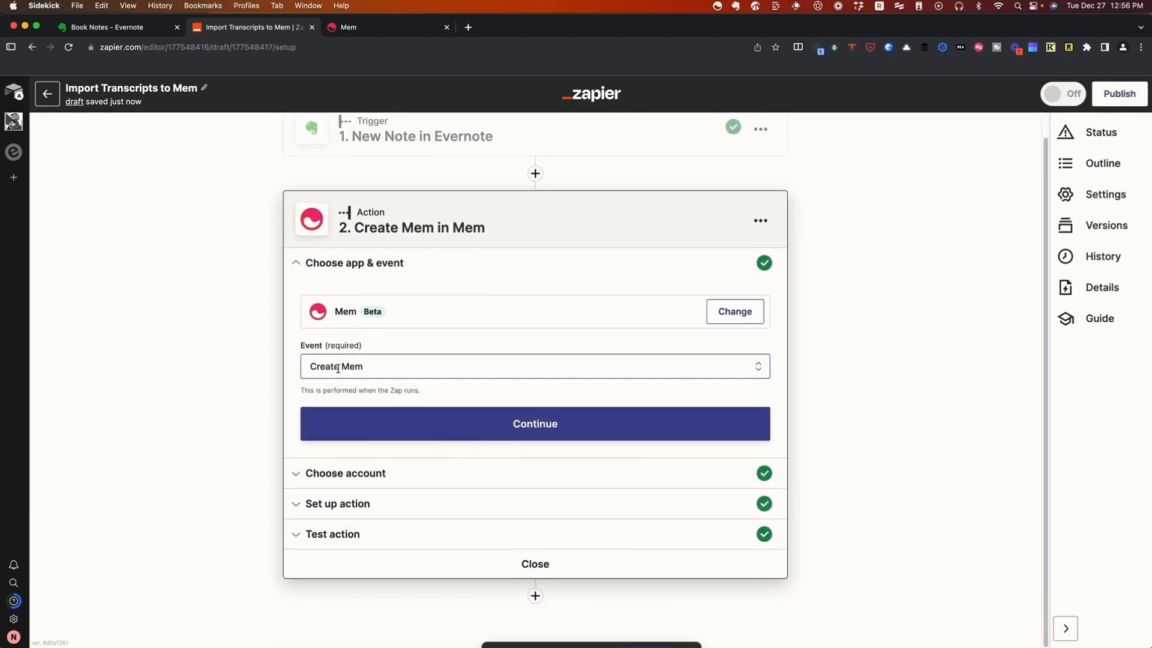
- Accept the Create Mem event, account and mapped content, and retest the action to send the book note to Mem
{"action": "left_click", "coordinate": [600, 427]}
{"action": "left_click", "coordinate": [364, 447]}
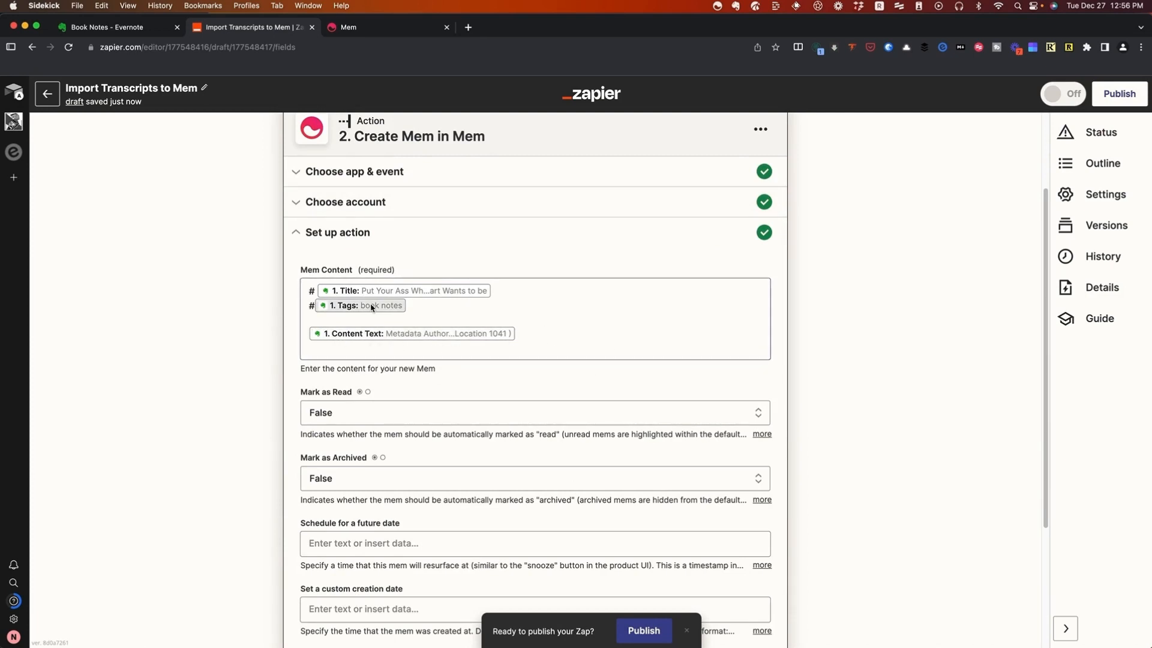
{"action": "scroll", "coordinate": [463, 353], "scroll_direction": "down", "scroll_amount": 3}
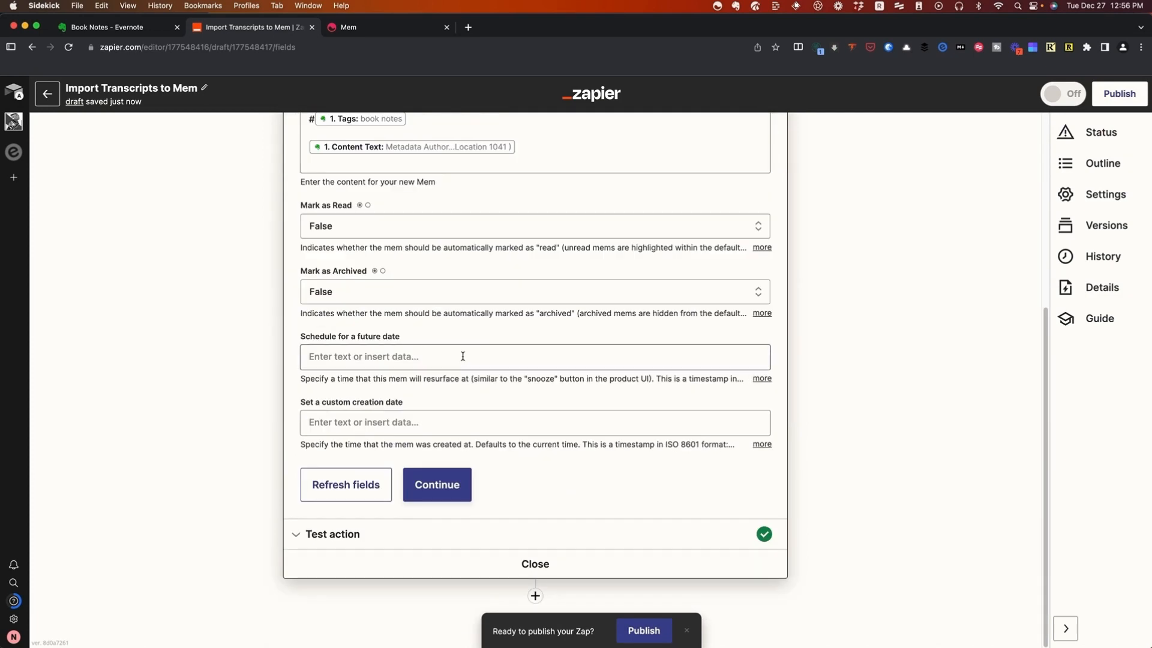
{"action": "left_click", "coordinate": [439, 498]}
{"action": "left_click", "coordinate": [354, 513]}
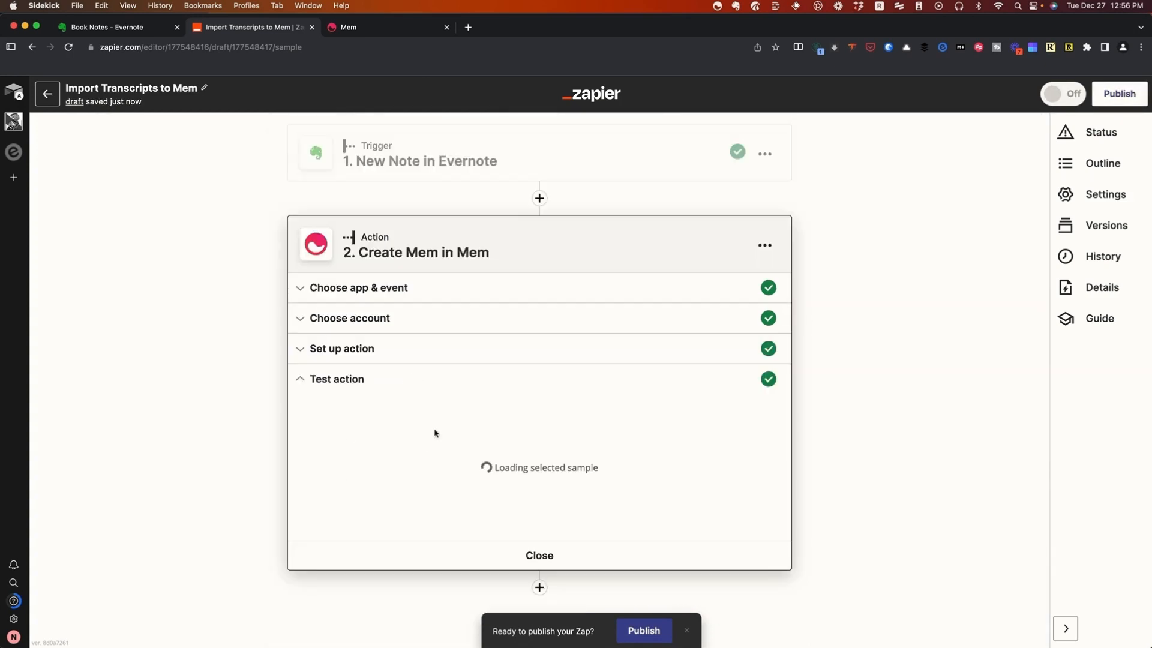
- Switch to Mem, open the newly imported book note from the Inbox and check its title, tag and highlights
{"action": "left_click", "coordinate": [368, 28]}
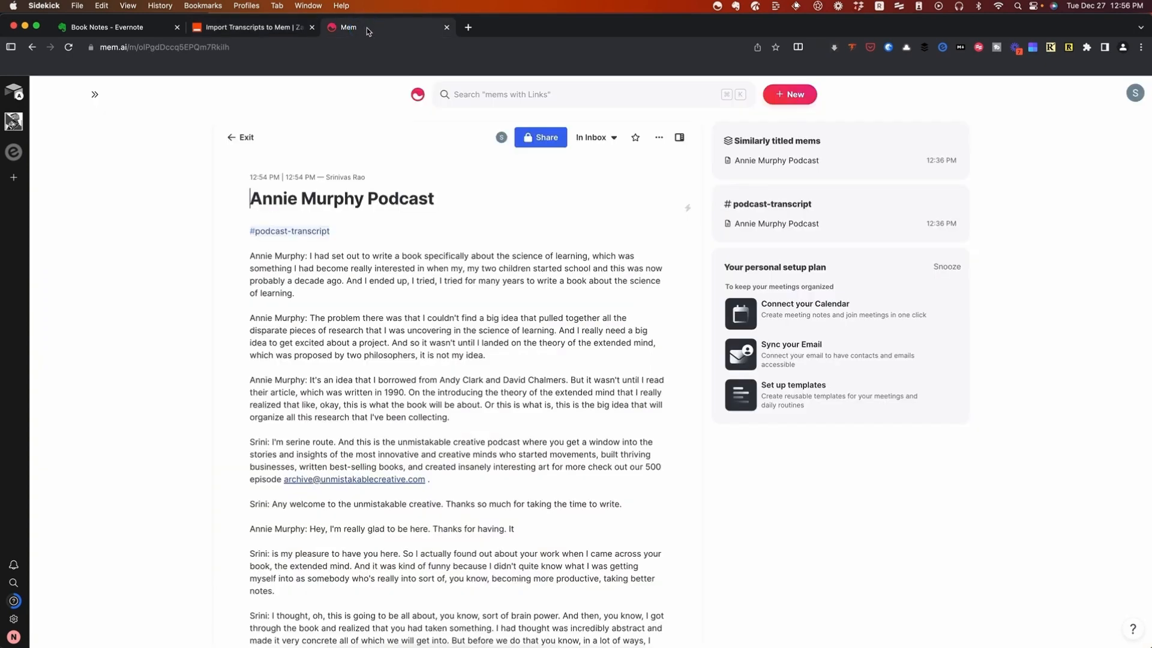
{"action": "left_click", "coordinate": [242, 137]}
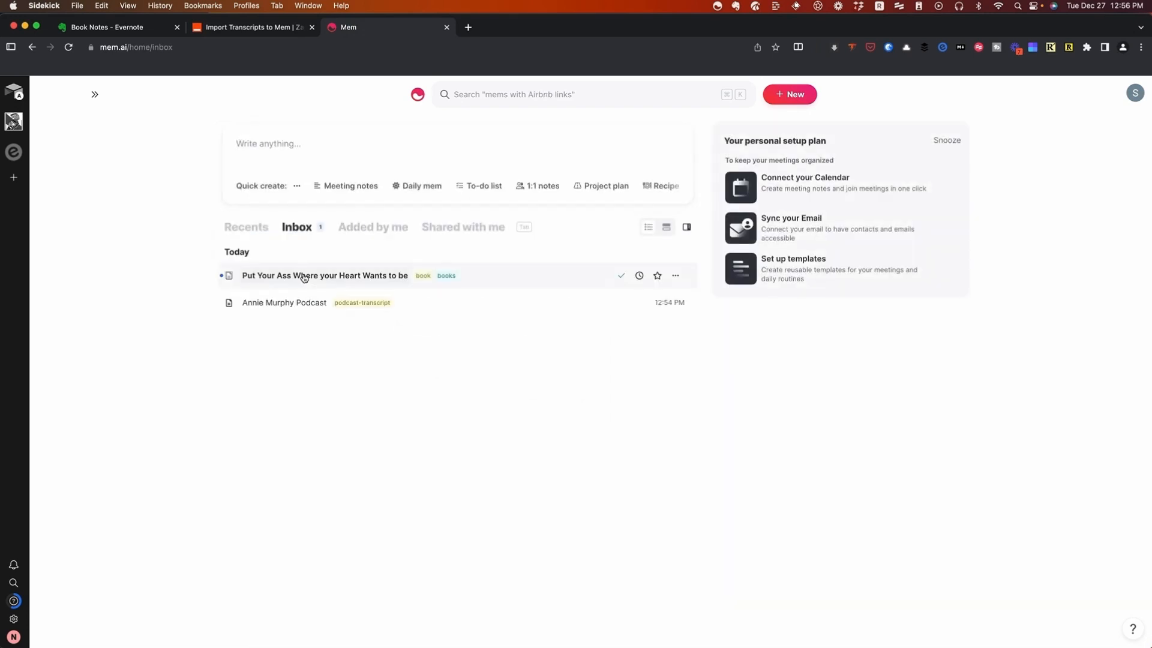
{"action": "left_click", "coordinate": [305, 278]}
{"action": "scroll", "coordinate": [336, 329], "scroll_direction": "down", "scroll_amount": 15}
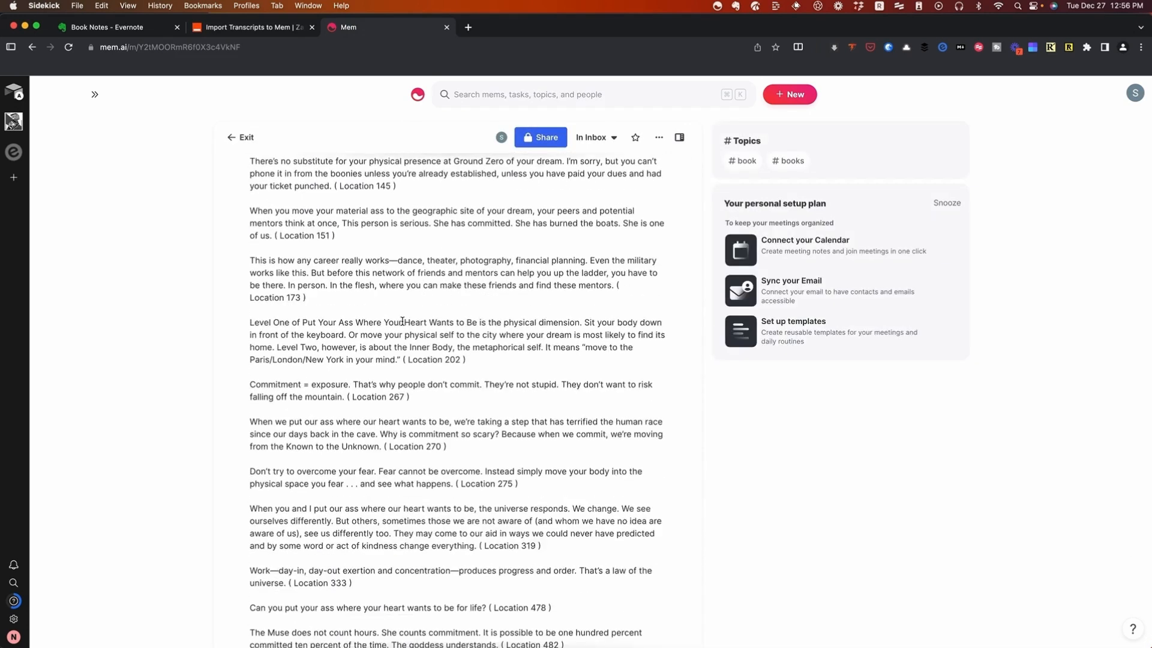
{"action": "scroll", "coordinate": [372, 389], "scroll_direction": "down", "scroll_amount": 10}
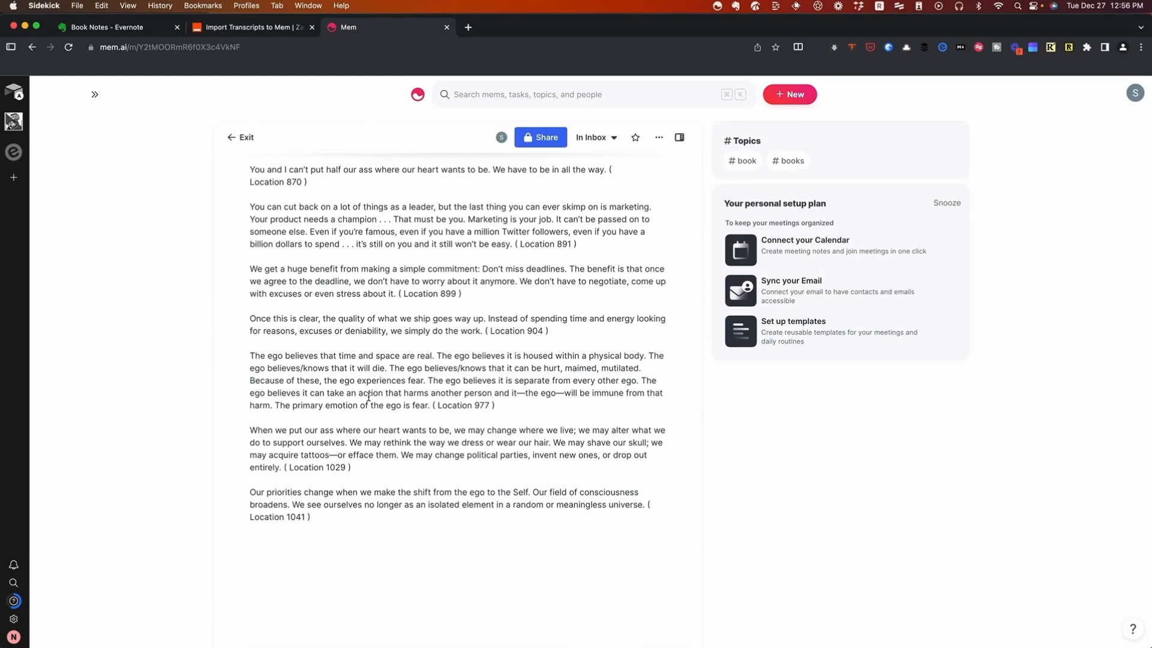
{"action": "scroll", "coordinate": [368, 397], "scroll_direction": "up", "scroll_amount": 20}
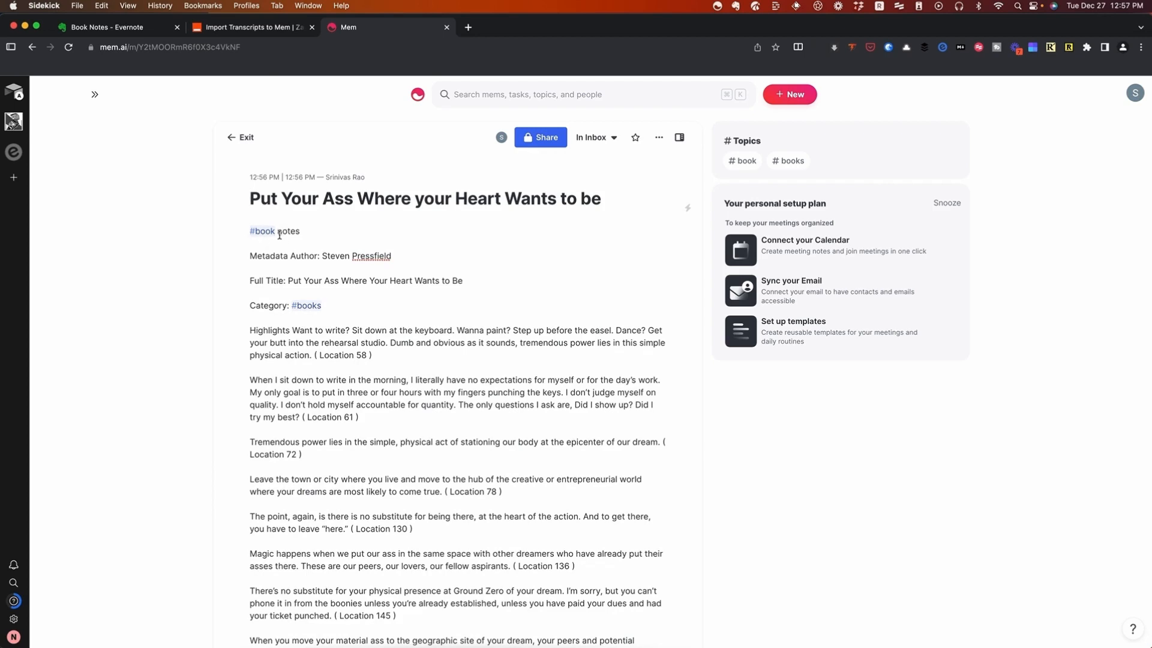
- Switch back to Zapier, check the content mapping in the Create Mem action setup and exit the Zap editor
{"action": "left_click", "coordinate": [262, 33]}
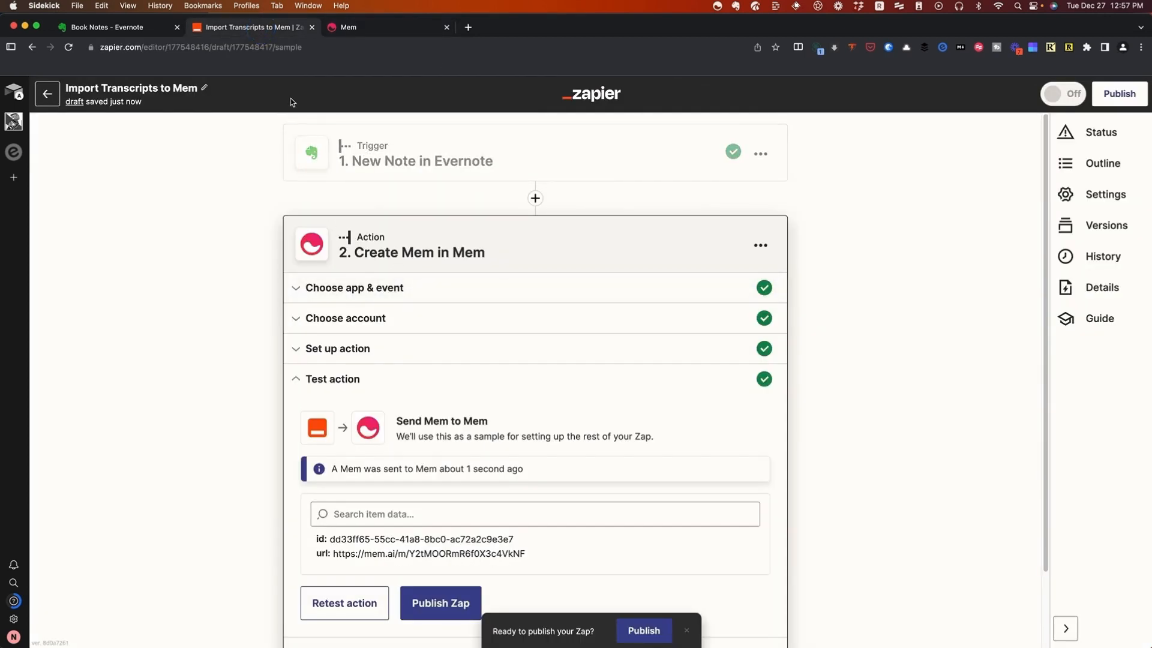
{"action": "left_click", "coordinate": [386, 349]}
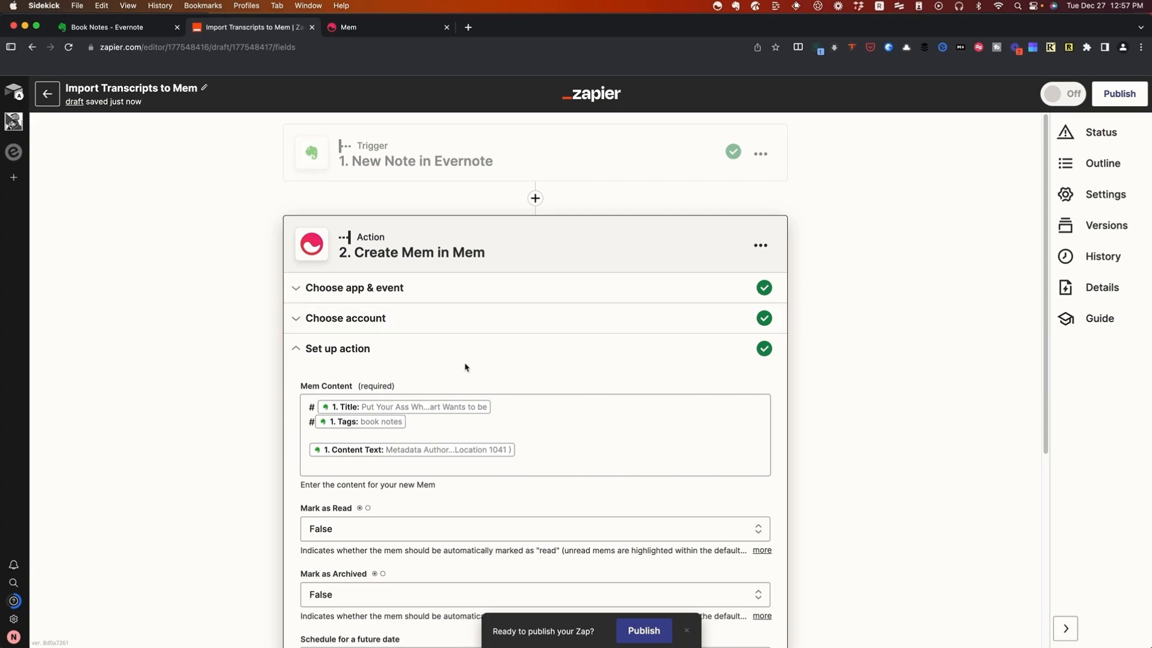
{"action": "scroll", "coordinate": [442, 347], "scroll_direction": "down", "scroll_amount": 1}
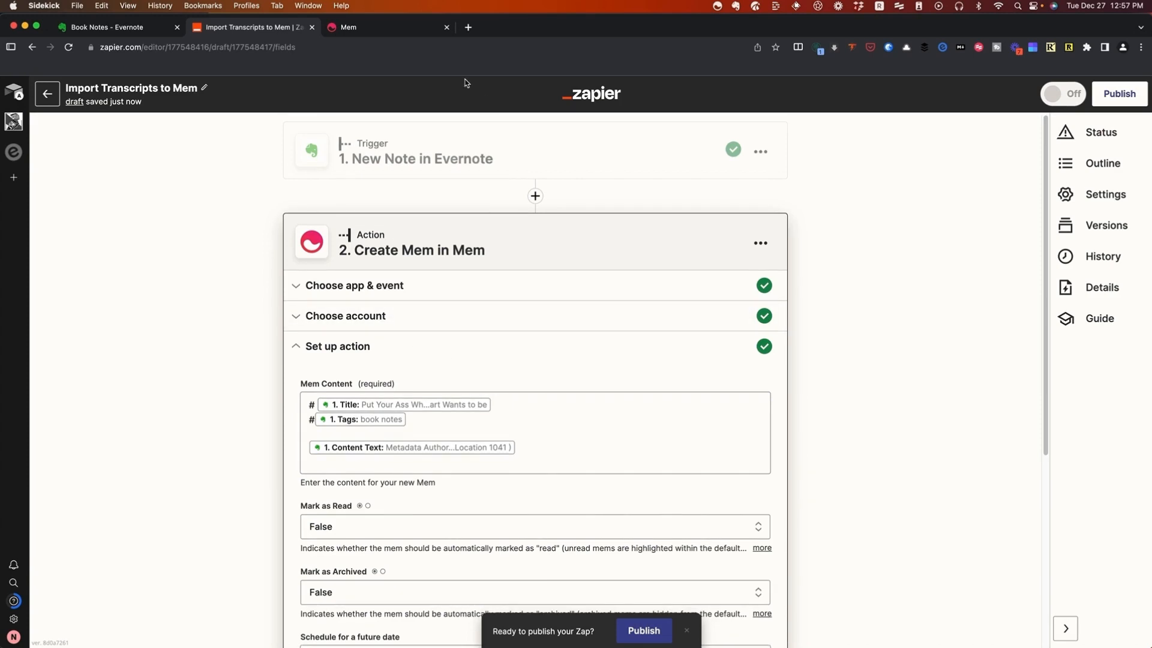
{"action": "left_click", "coordinate": [53, 103]}
- Switch to Evernote and move both notes from the Book Notes notebook into the Mem Import notebook
{"action": "left_click", "coordinate": [116, 28]}
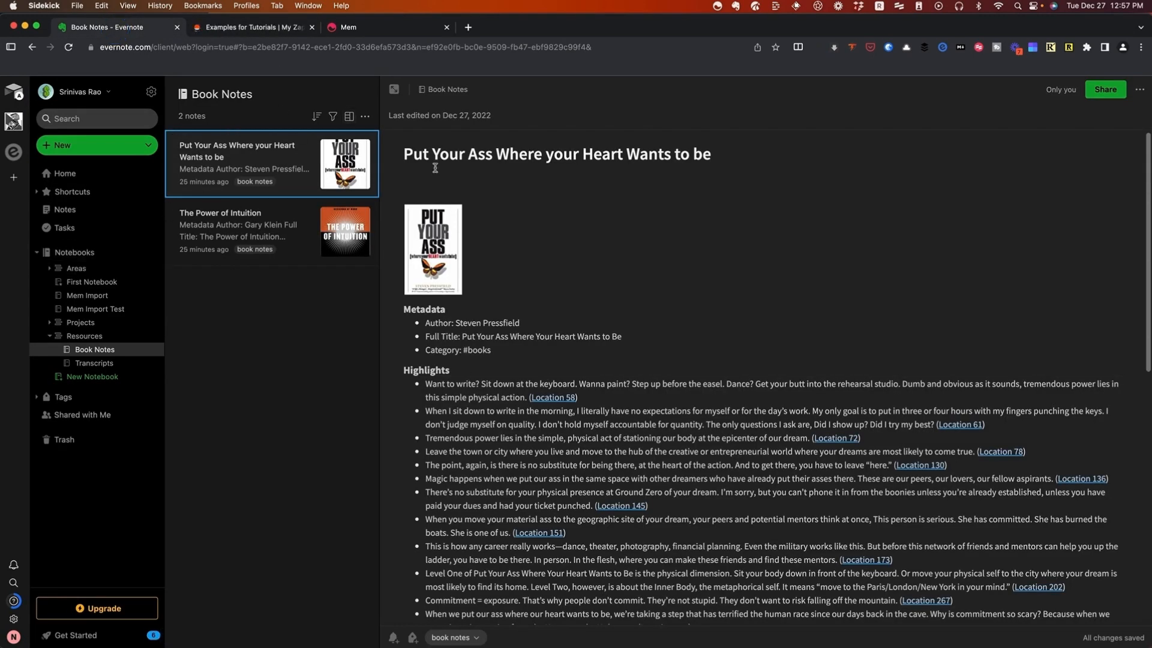
{"action": "left_click_drag", "start_coordinate": [162, 266], "coordinate": [114, 295]}
{"action": "left_click_drag", "start_coordinate": [284, 150], "coordinate": [72, 296]}
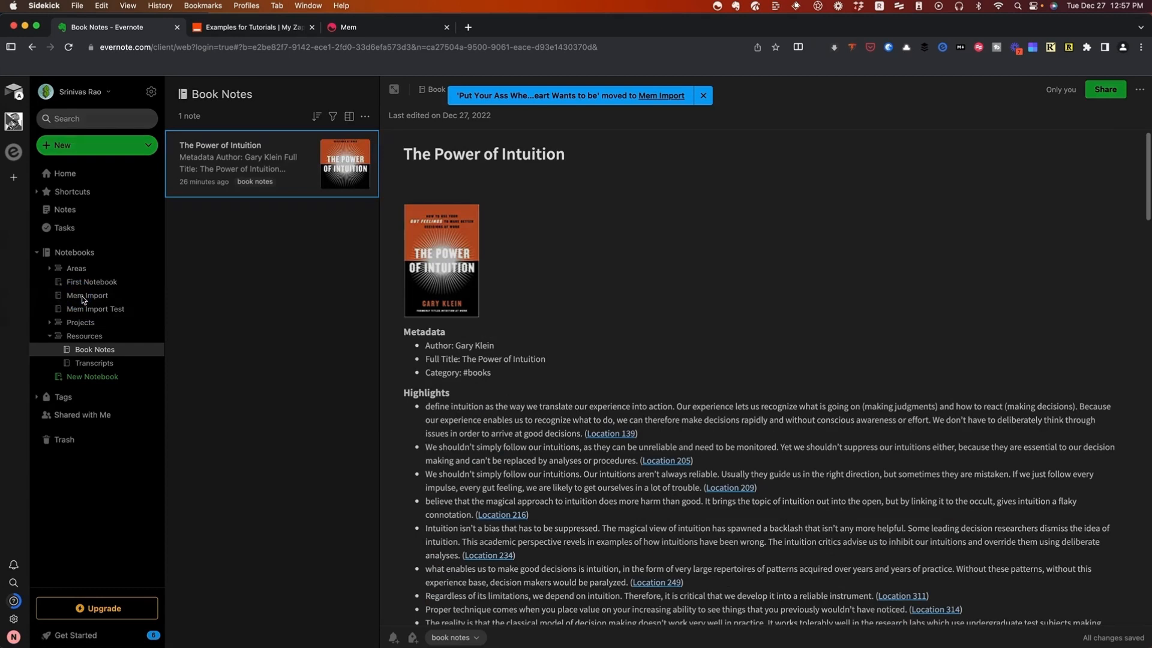
- Move both podcast transcripts from the Transcripts notebook into the Mem Import notebook
{"action": "left_click", "coordinate": [93, 362]}
{"action": "left_click_drag", "start_coordinate": [240, 150], "coordinate": [87, 295]}
{"action": "left_click_drag", "start_coordinate": [258, 169], "coordinate": [110, 301]}
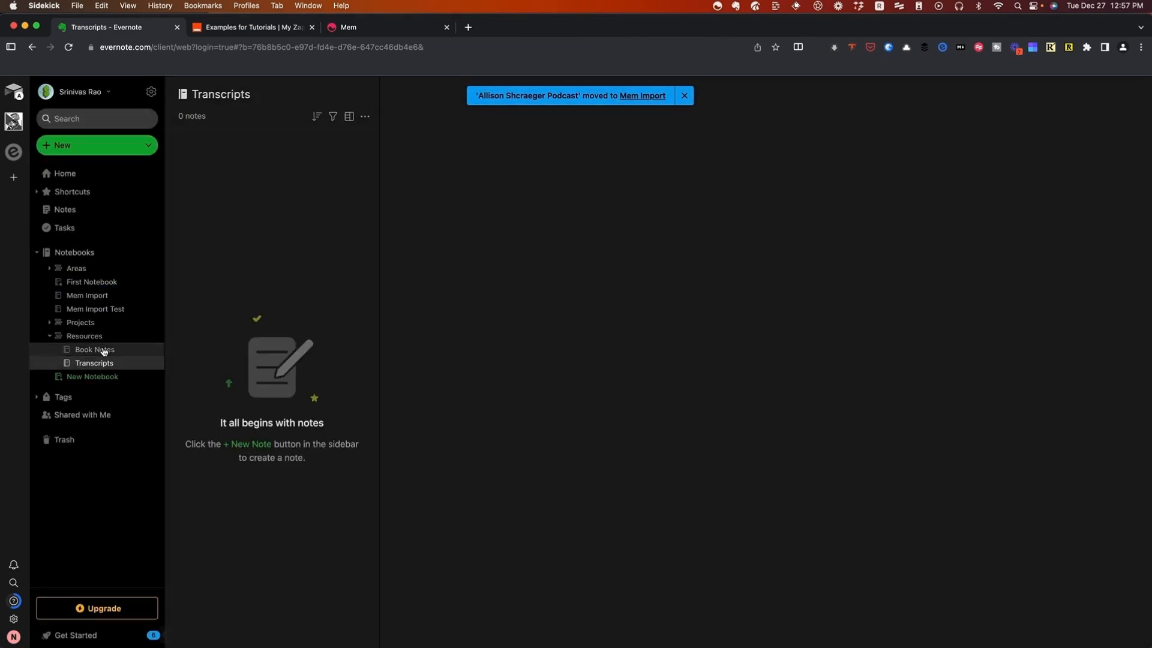
- In the Mem Import notebook, replace the tag on the note Put Your Ass Where your Heart Wants to be with book-notes
{"action": "left_click", "coordinate": [103, 298]}
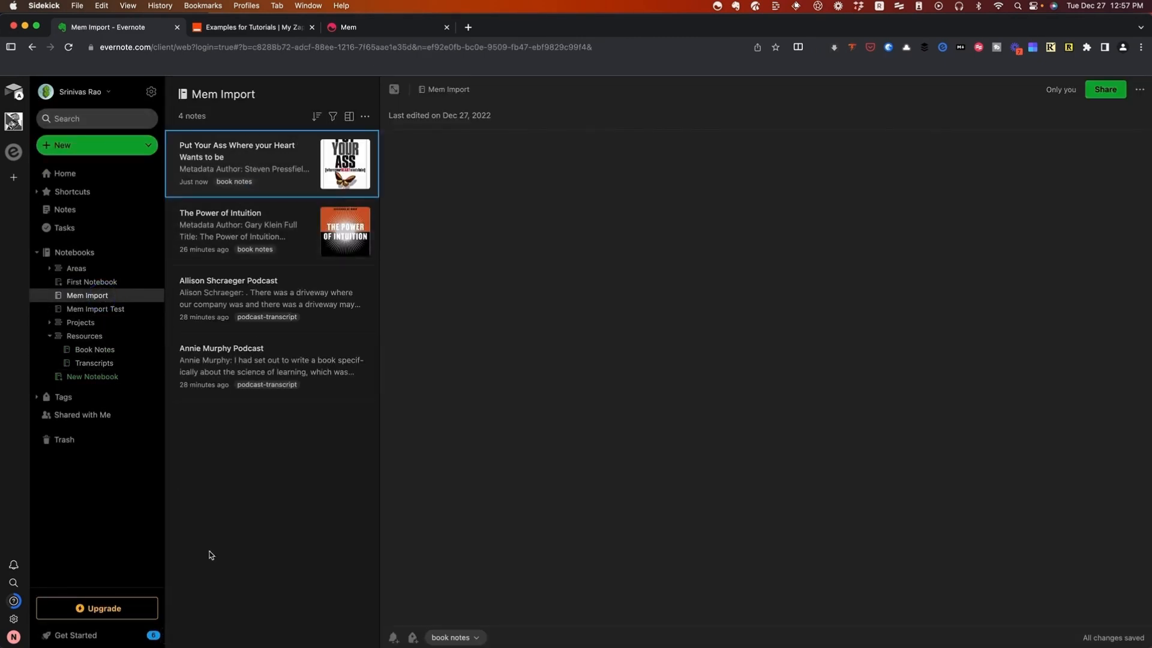
{"action": "left_click", "coordinate": [271, 158]}
{"action": "left_click", "coordinate": [461, 637]}
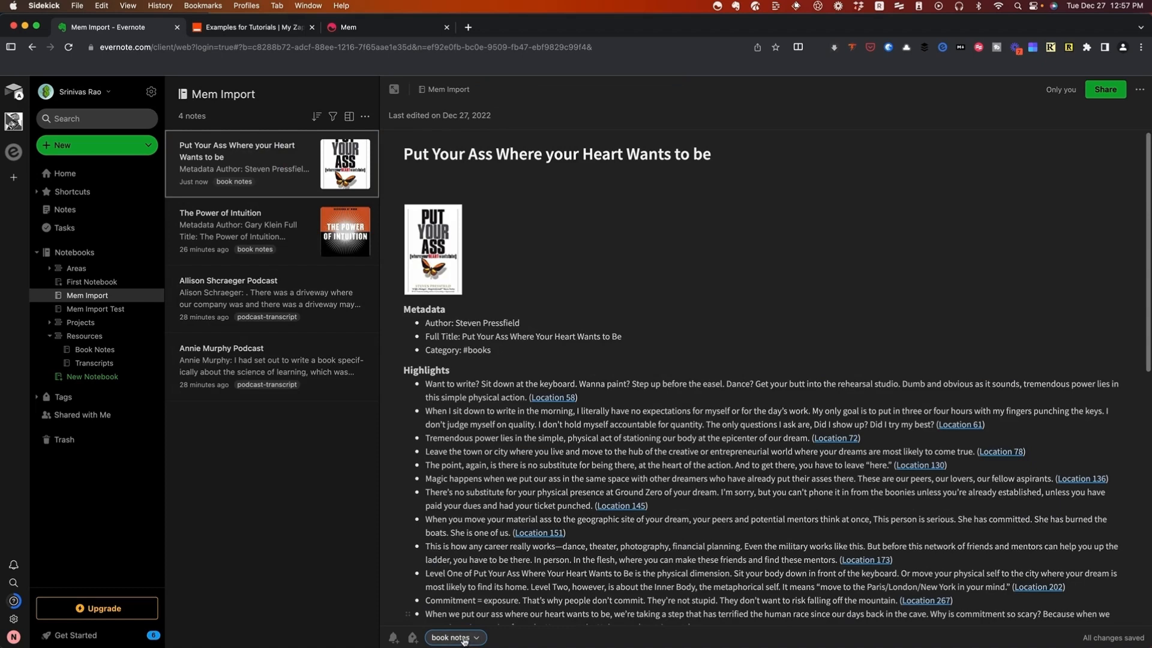
{"action": "left_click", "coordinate": [476, 637]}
{"action": "left_click", "coordinate": [491, 612]}
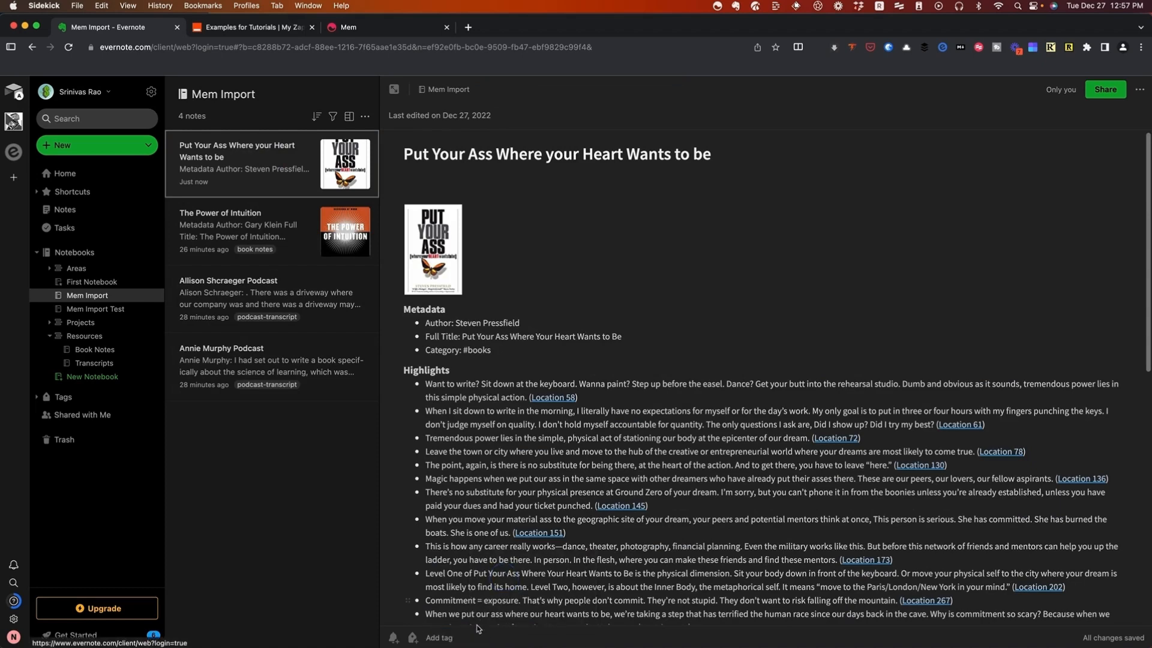
{"action": "left_click", "coordinate": [449, 638]}
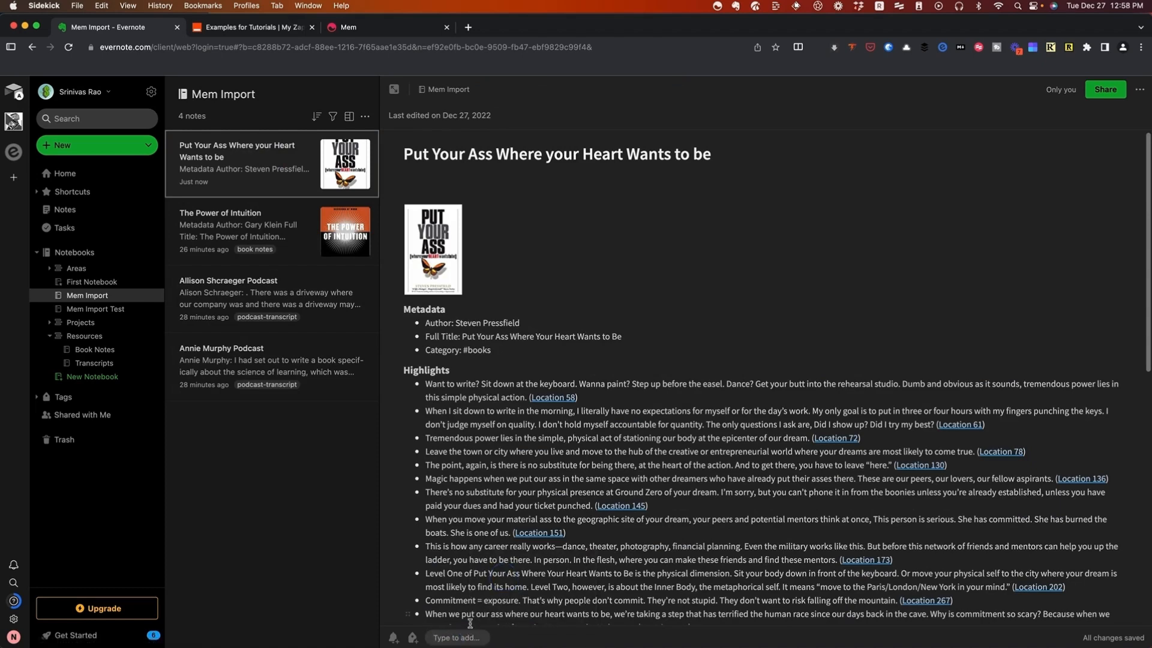
{"action": "type", "text": "book-"}
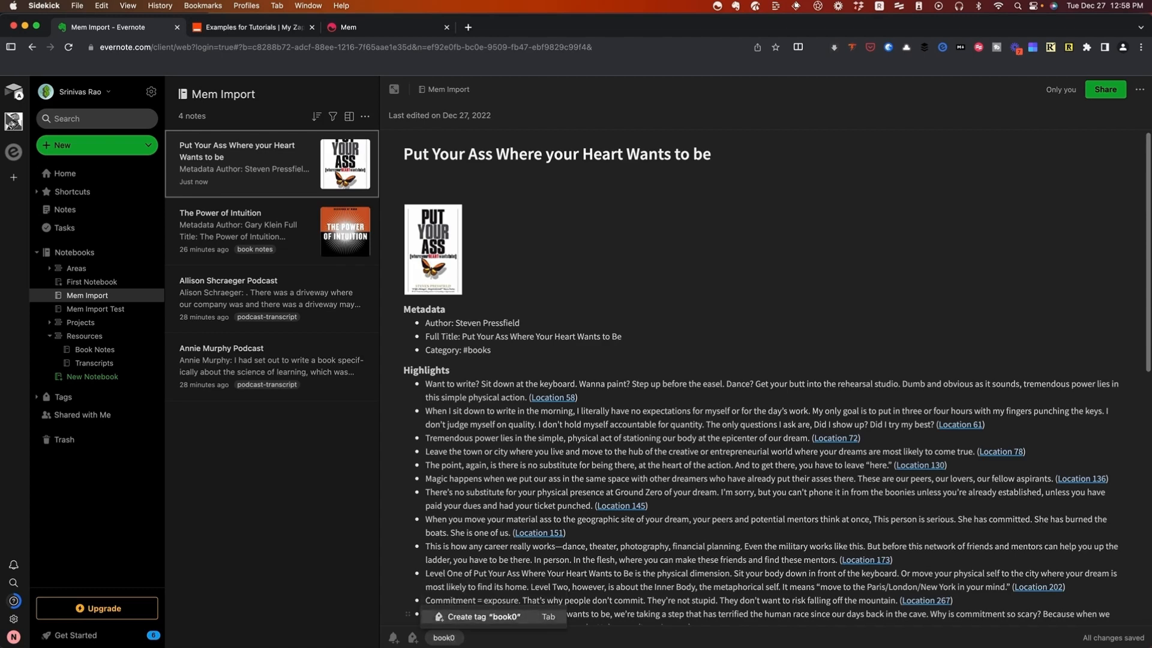
{"action": "type", "text": "notes"}
{"action": "key", "text": "Return"}
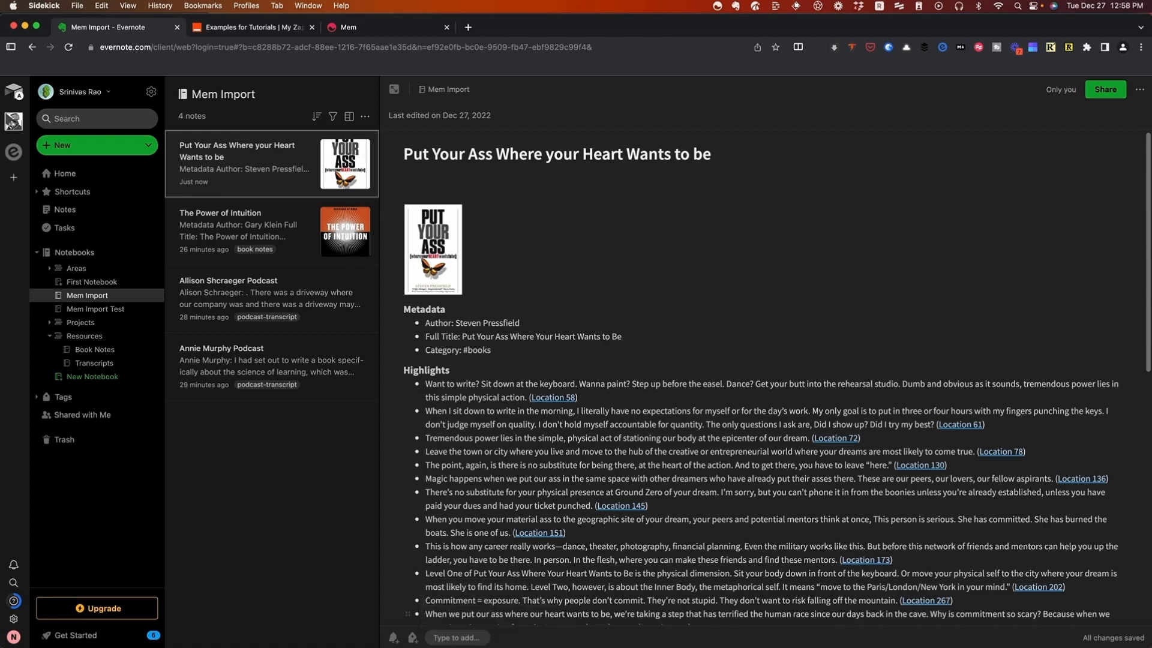
- Replace the tag on the note The Power of Intuition with the existing book-notes tag
{"action": "left_click", "coordinate": [282, 247]}
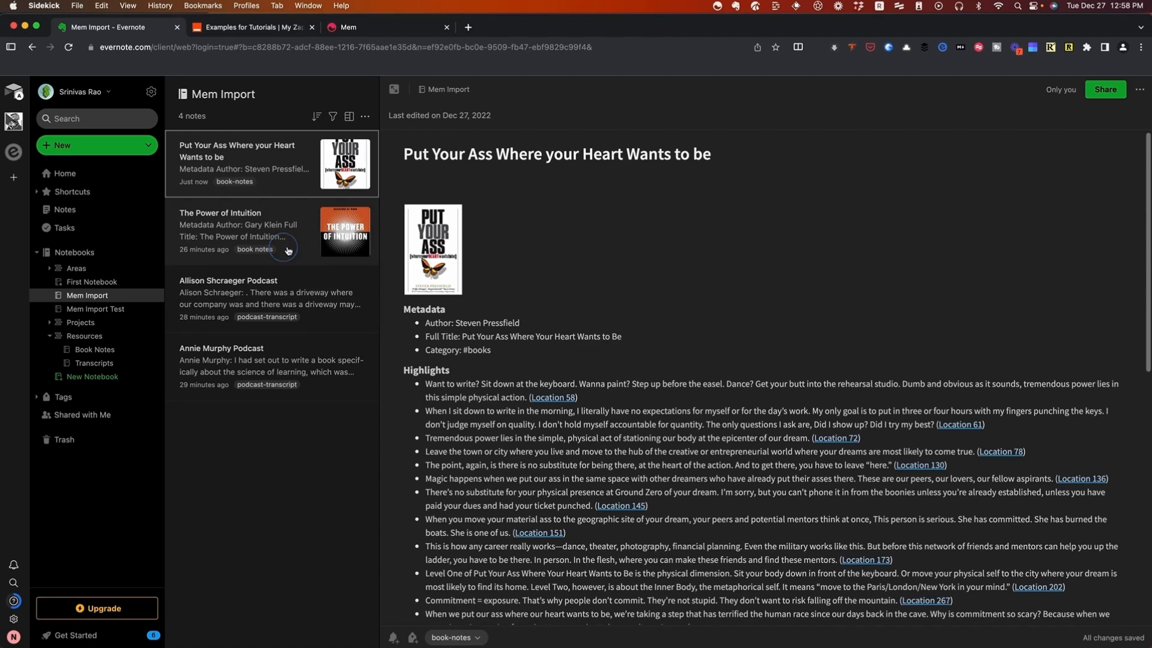
{"action": "left_click", "coordinate": [455, 637]}
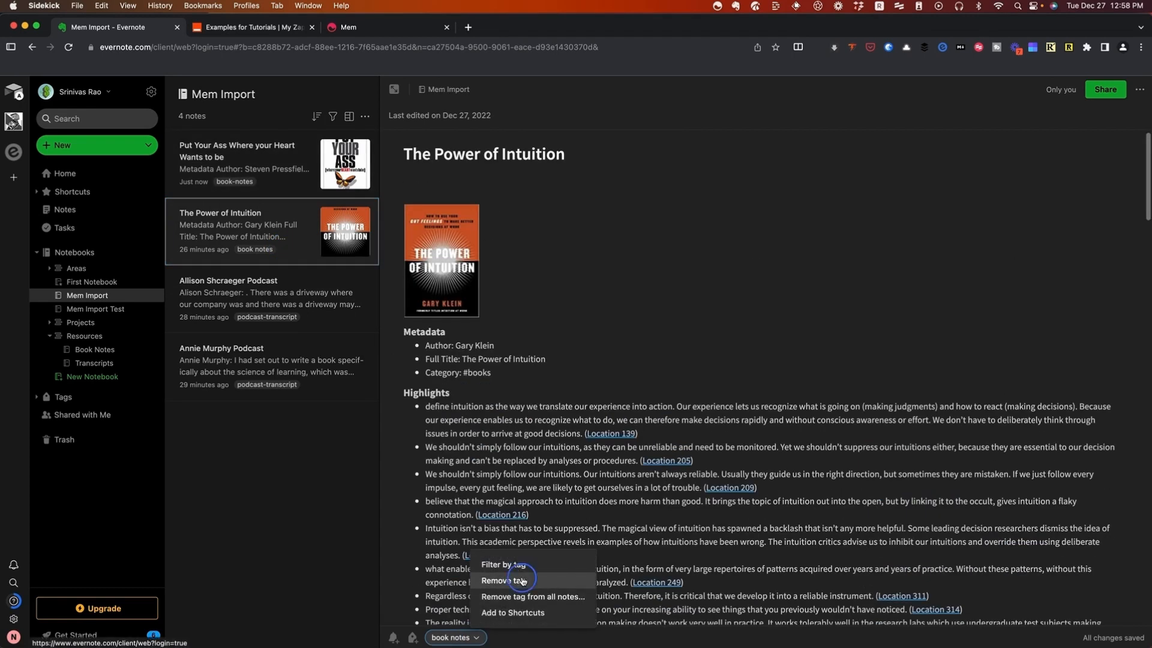
{"action": "left_click", "coordinate": [504, 579]}
{"action": "type", "text": "book"}
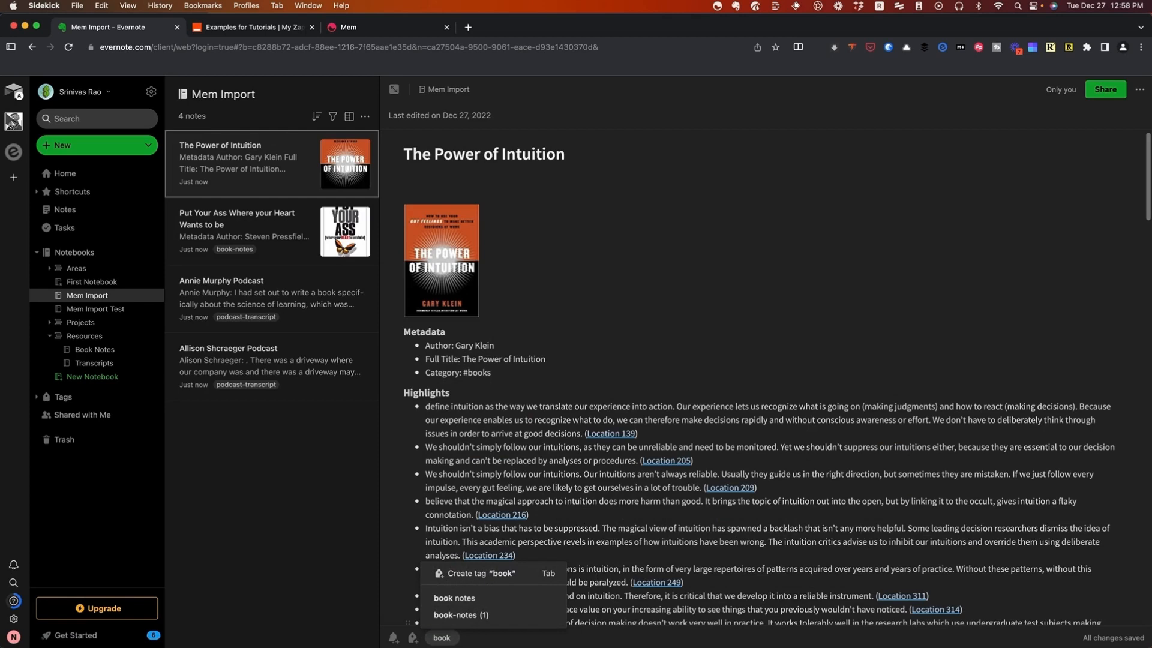
{"action": "key", "text": "Down"}
{"action": "key", "text": "Return"}
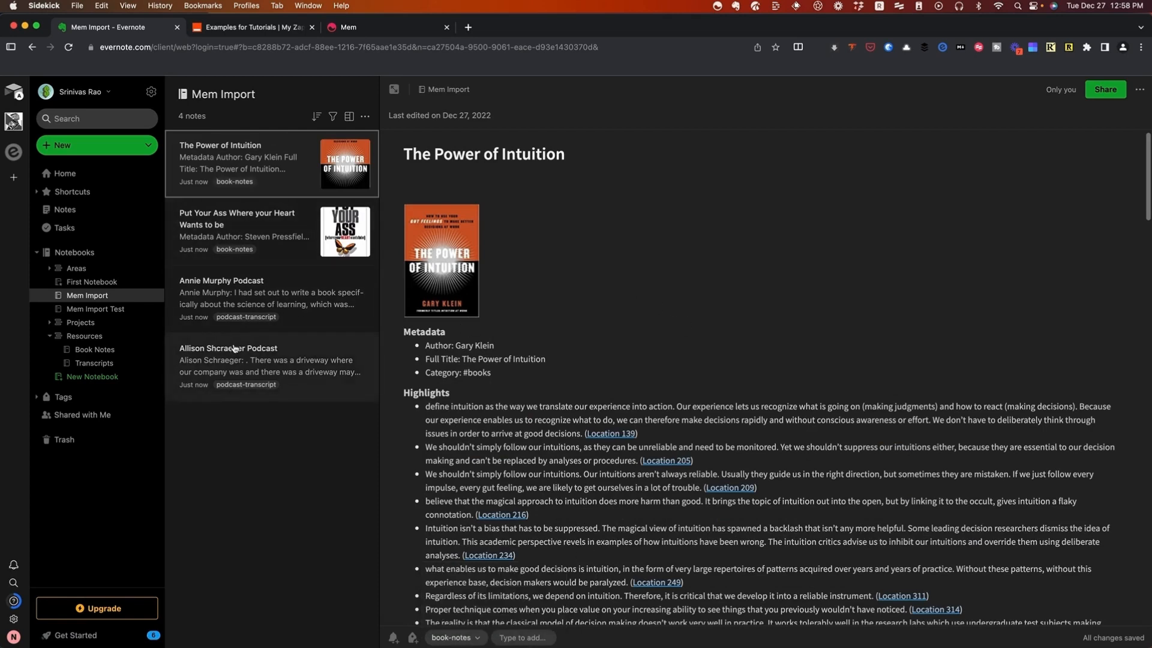
{"action": "left_click", "coordinate": [263, 252]}
{"action": "left_click", "coordinate": [258, 286]}
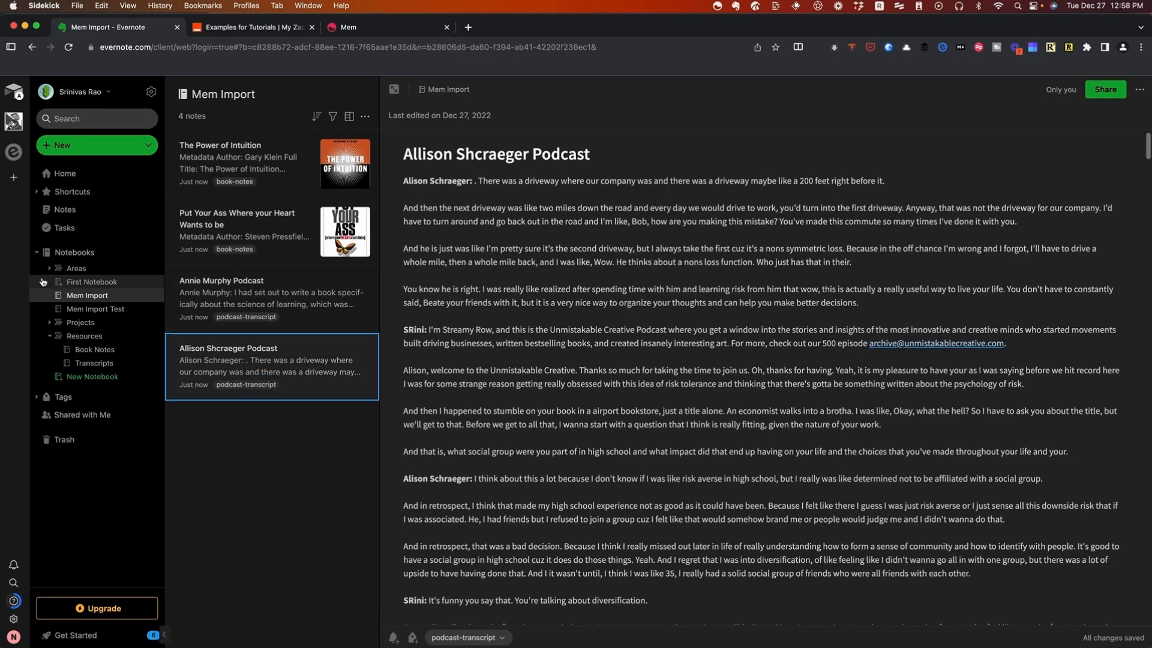
- Move the note An Idea for a Blog Post from the Areas stack into Mem Import and open that notebook
{"action": "left_click", "coordinate": [58, 270]}
{"action": "left_click_drag", "start_coordinate": [290, 156], "coordinate": [93, 296]}
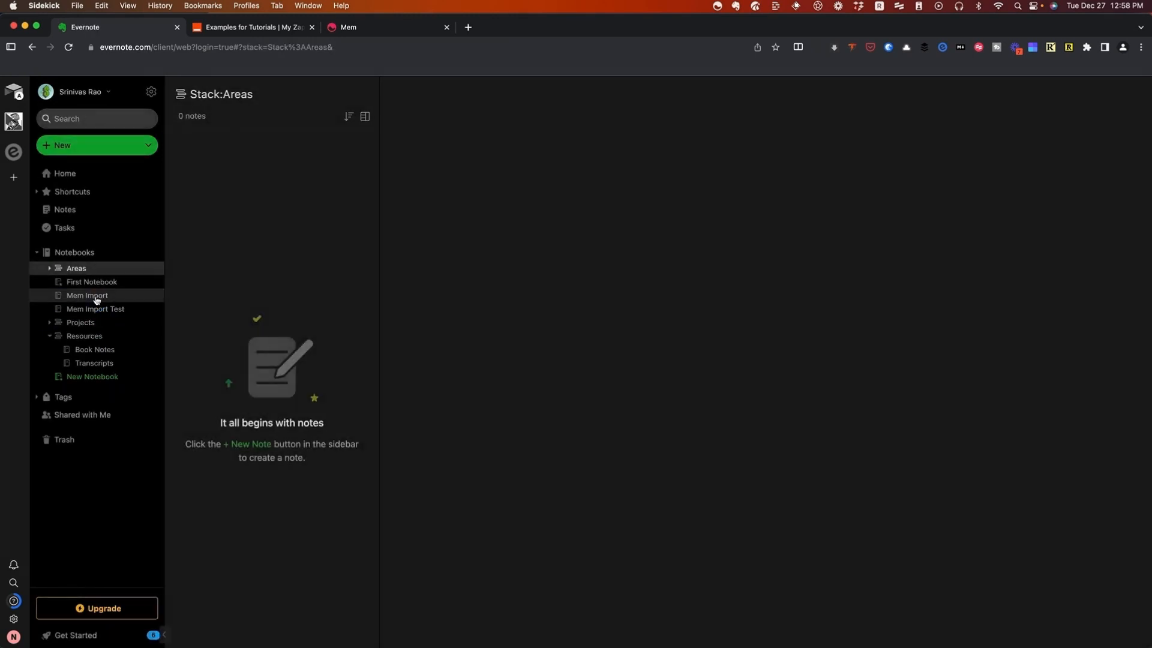
{"action": "left_click", "coordinate": [96, 297]}
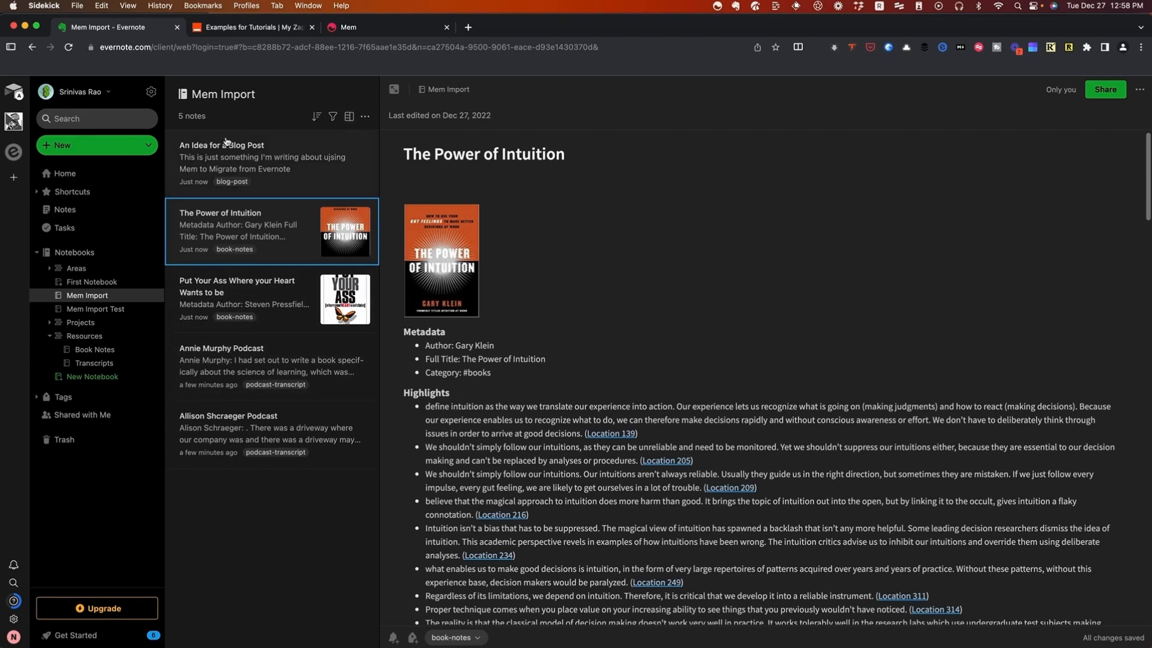
- Switch to Zapier, open the Import all Notes to Mem Zap and accept New Note as its Evernote trigger event
{"action": "left_click", "coordinate": [269, 34]}
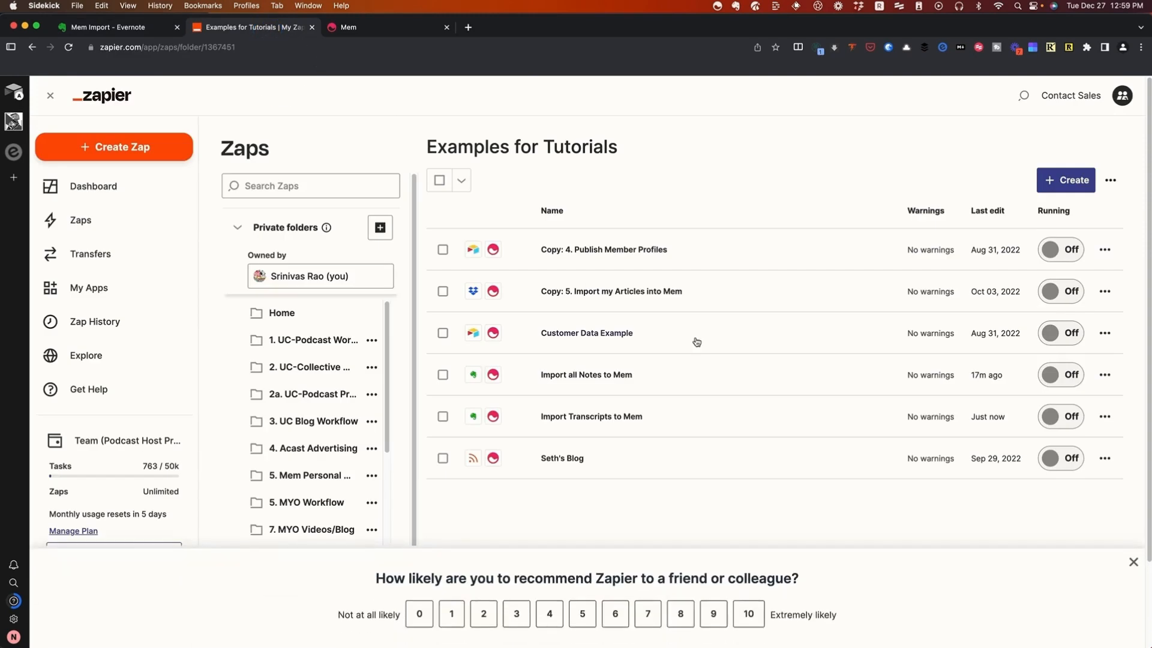
{"action": "scroll", "coordinate": [706, 310], "scroll_direction": "down", "scroll_amount": 1}
{"action": "left_click", "coordinate": [592, 358]}
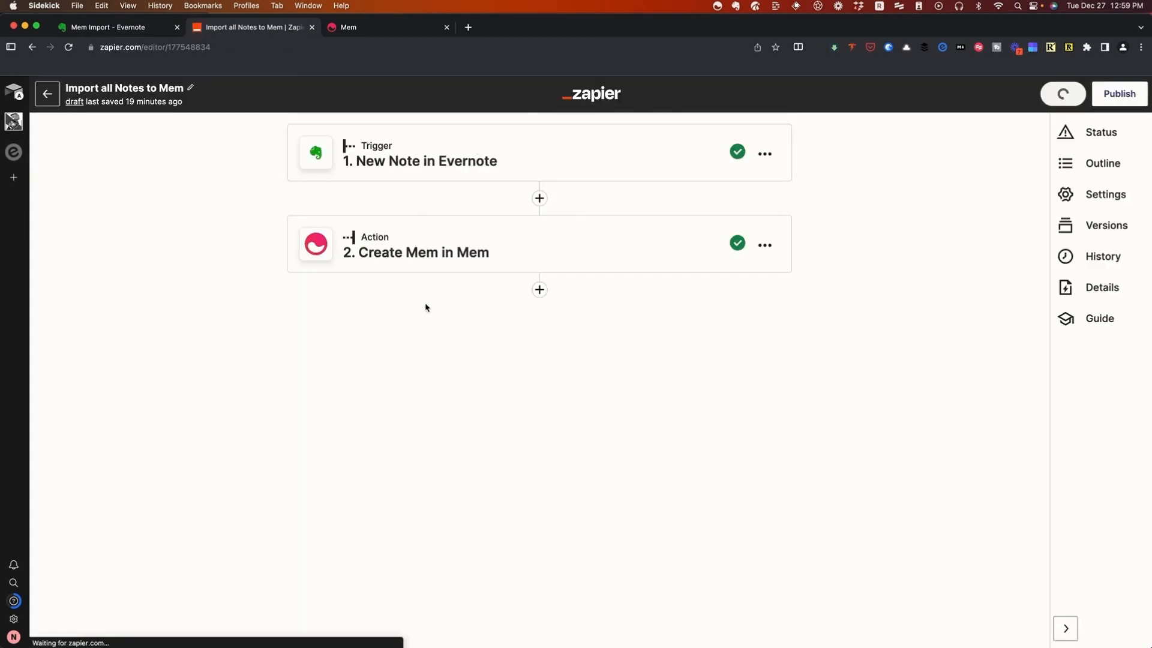
{"action": "left_click", "coordinate": [475, 162]}
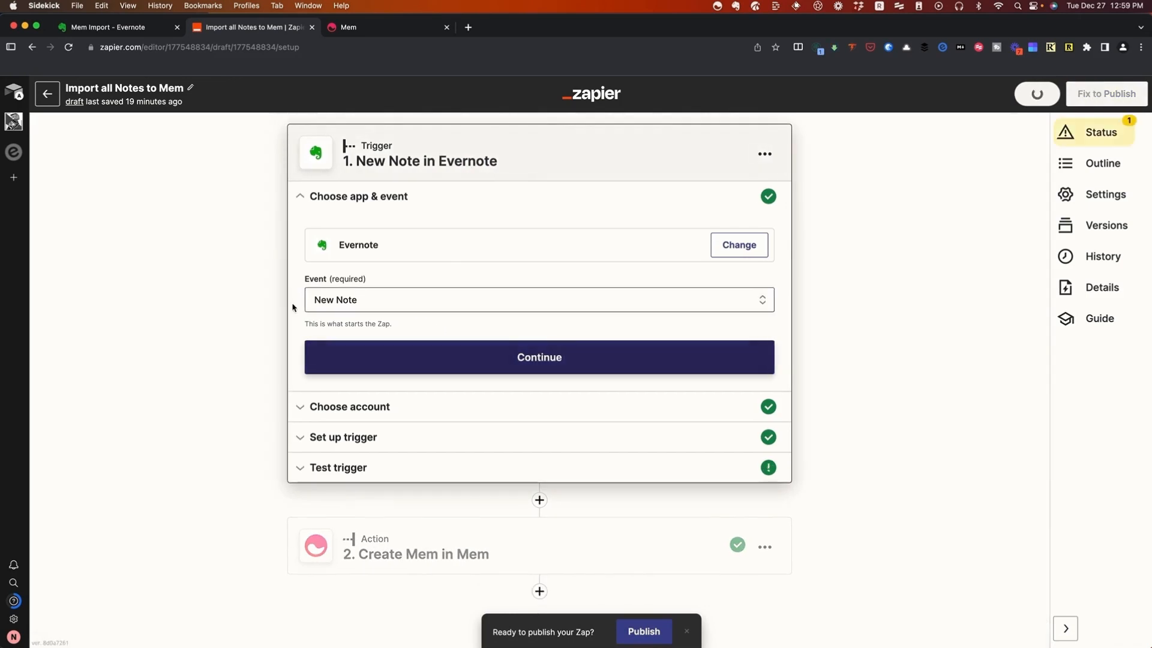
{"action": "left_click", "coordinate": [460, 366]}
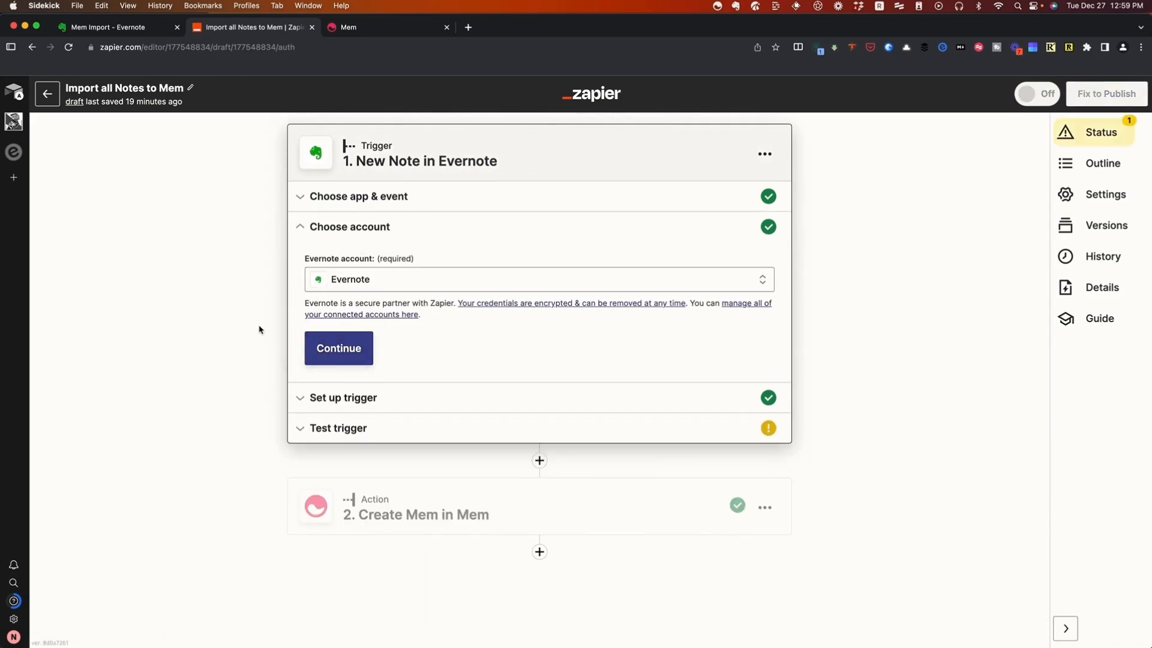
- Keep the connected Evernote account, set the trigger's notebook to Mem Import and proceed to the trigger test
{"action": "left_click", "coordinate": [334, 348]}
{"action": "left_click", "coordinate": [401, 315]}
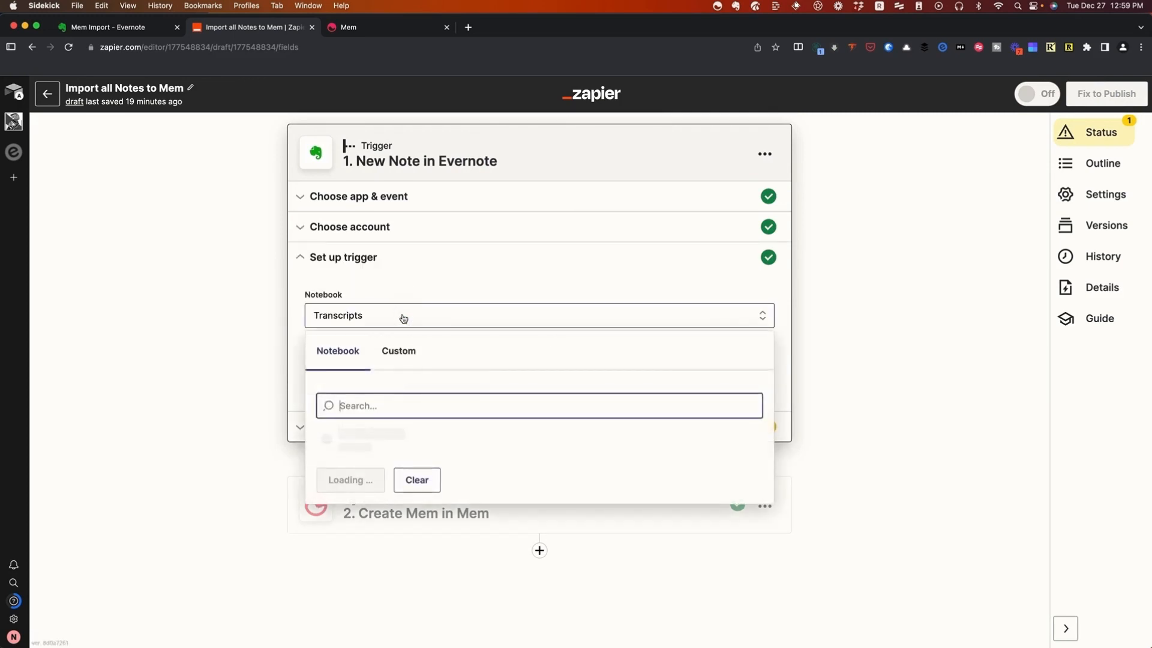
{"action": "scroll", "coordinate": [429, 477], "scroll_direction": "down", "scroll_amount": 3}
{"action": "left_click", "coordinate": [372, 600]}
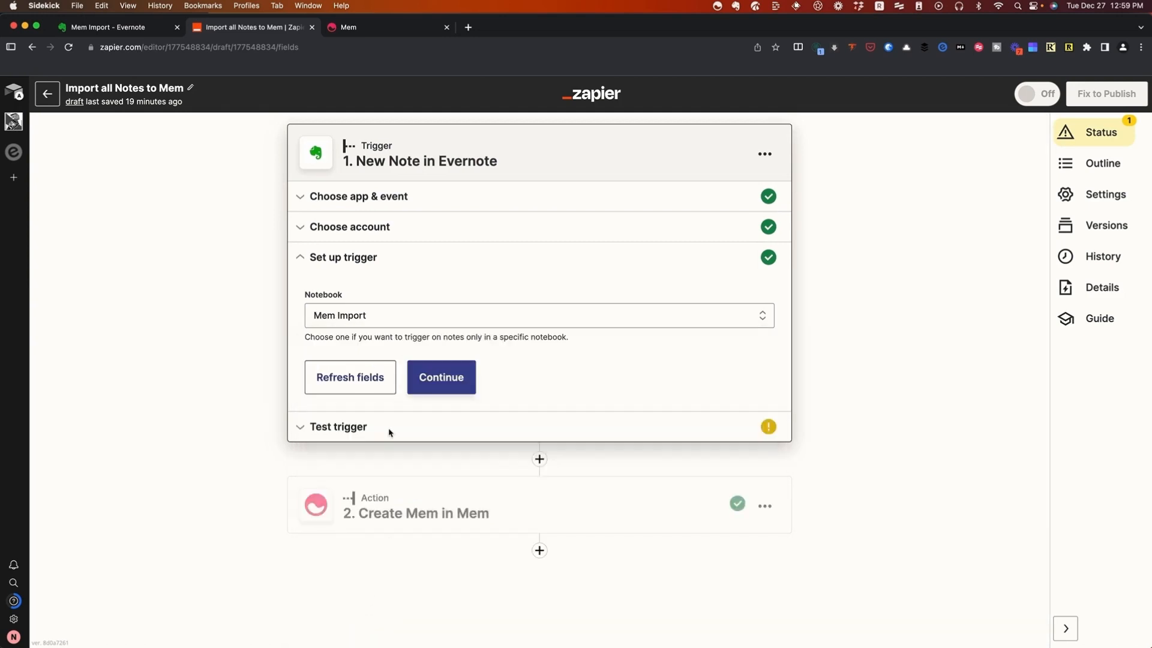
{"action": "left_click", "coordinate": [434, 376]}
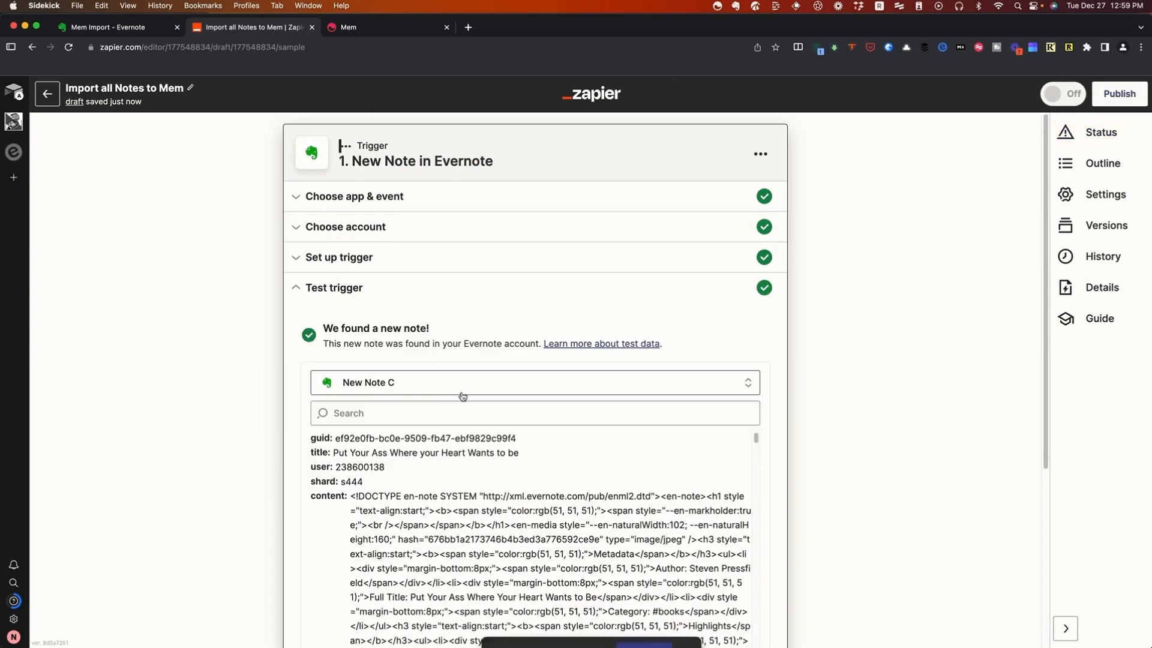
- Review the found sample note and choose New Note B as the trigger's test record
{"action": "scroll", "coordinate": [450, 405], "scroll_direction": "down", "scroll_amount": 2}
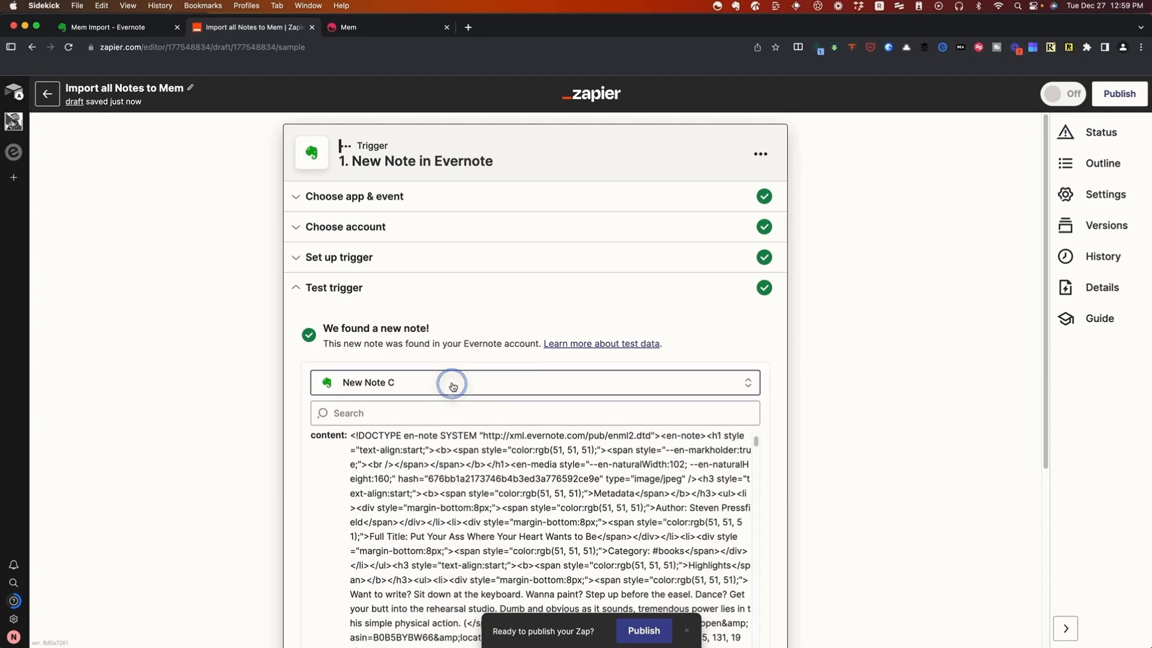
{"action": "left_click", "coordinate": [450, 382]}
{"action": "left_click", "coordinate": [420, 478]}
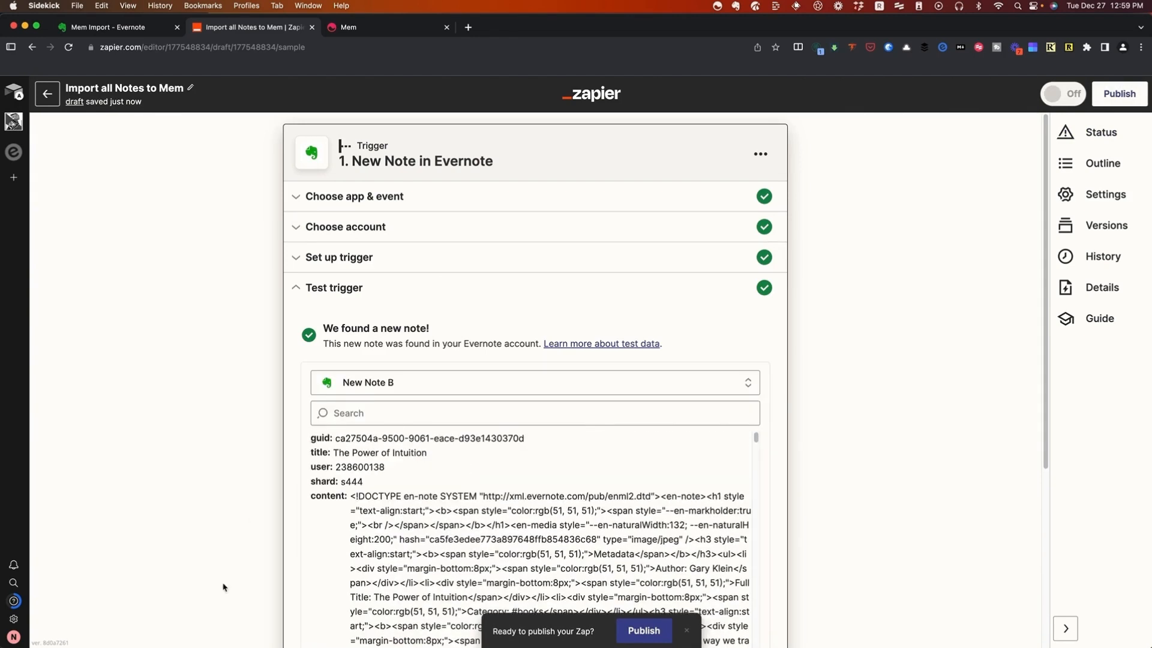
- Open the Create Mem action and accept its Create Mem event and connected Mem account
{"action": "scroll", "coordinate": [234, 442], "scroll_direction": "down", "scroll_amount": 5}
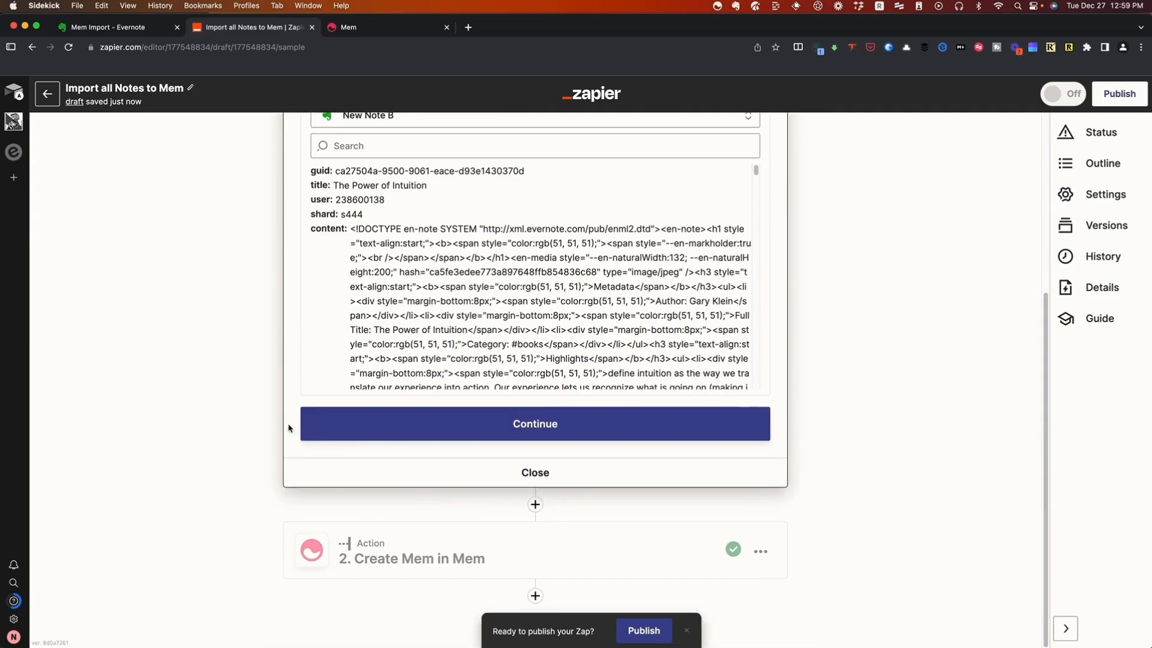
{"action": "left_click", "coordinate": [427, 533]}
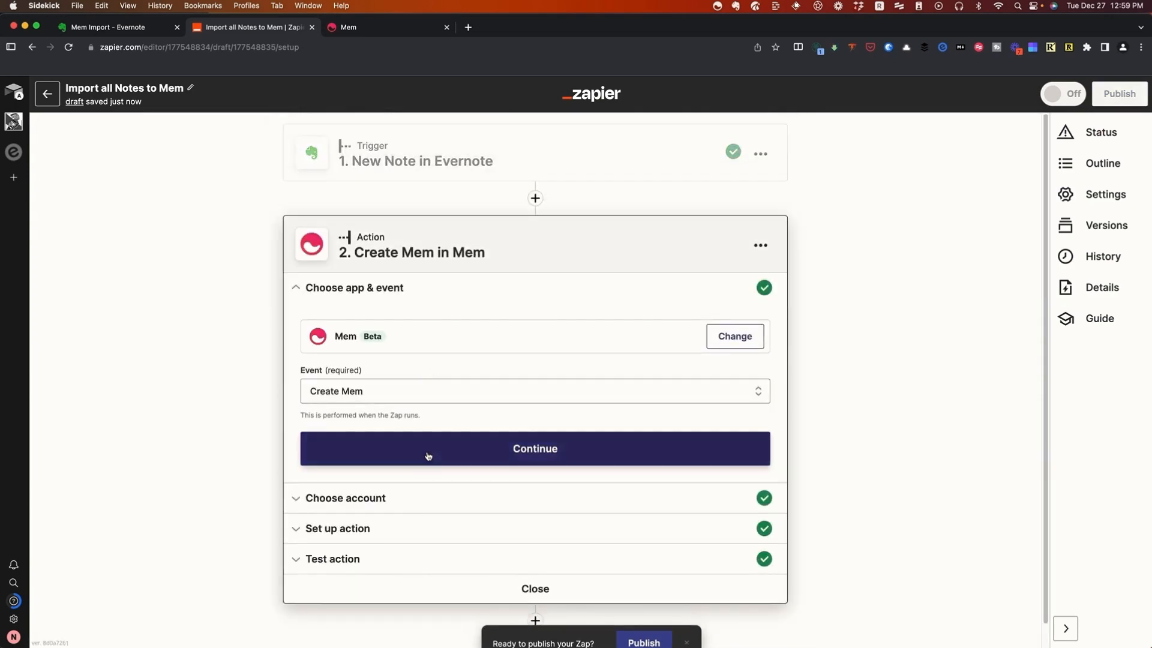
{"action": "left_click", "coordinate": [426, 454]}
{"action": "left_click", "coordinate": [358, 452]}
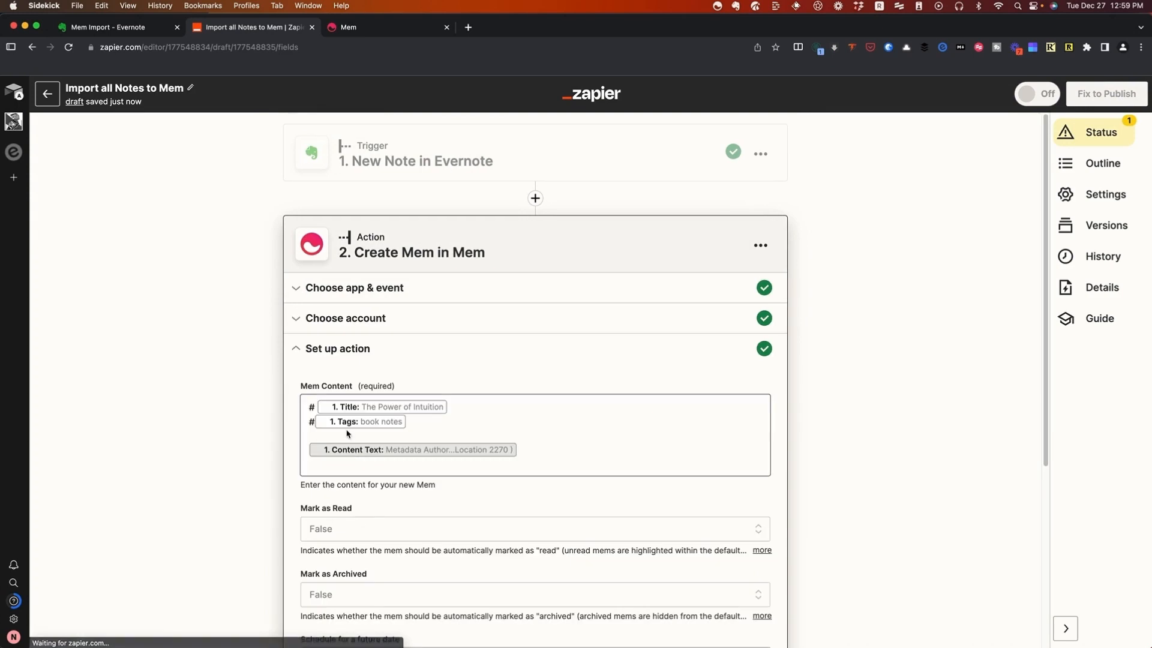
- Accept the Mem content built from title, tags and content text, and test the action to send the mem
{"action": "scroll", "coordinate": [416, 339], "scroll_direction": "down", "scroll_amount": 3}
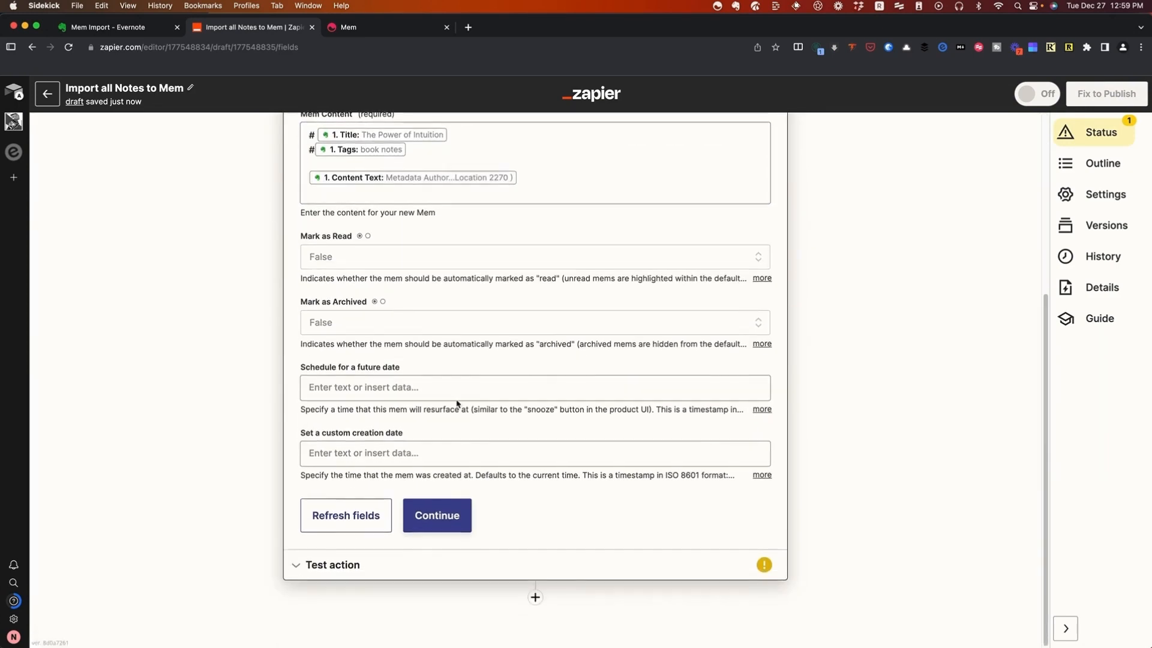
{"action": "left_click", "coordinate": [440, 516]}
{"action": "scroll", "coordinate": [466, 399], "scroll_direction": "down", "scroll_amount": 6}
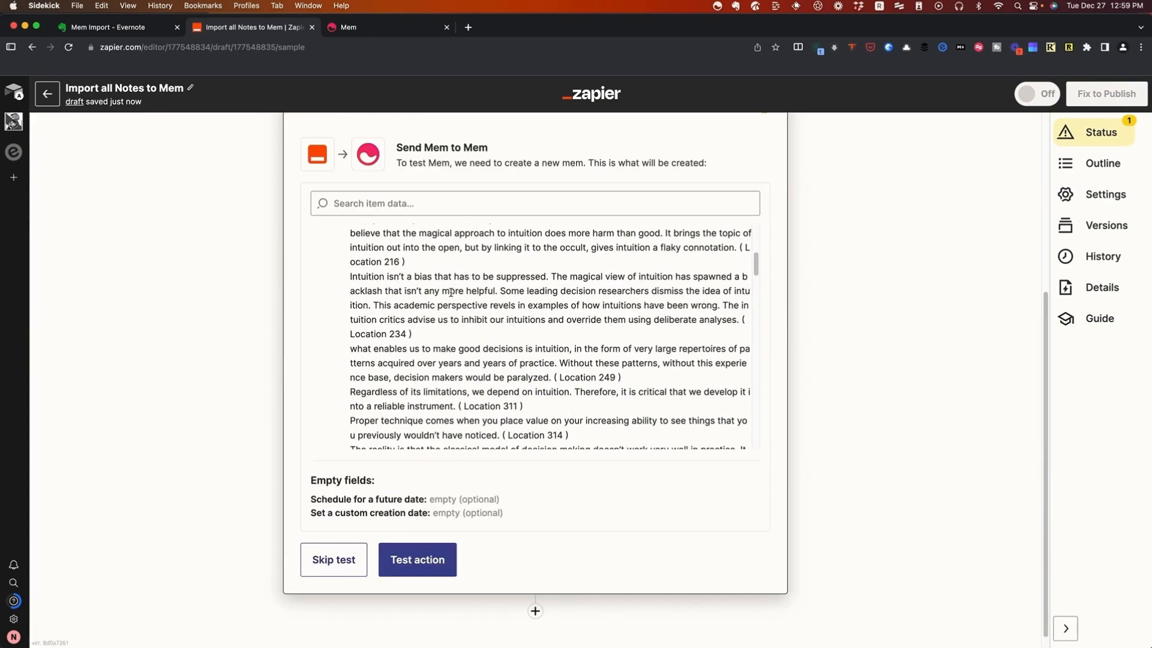
{"action": "left_click", "coordinate": [424, 558]}
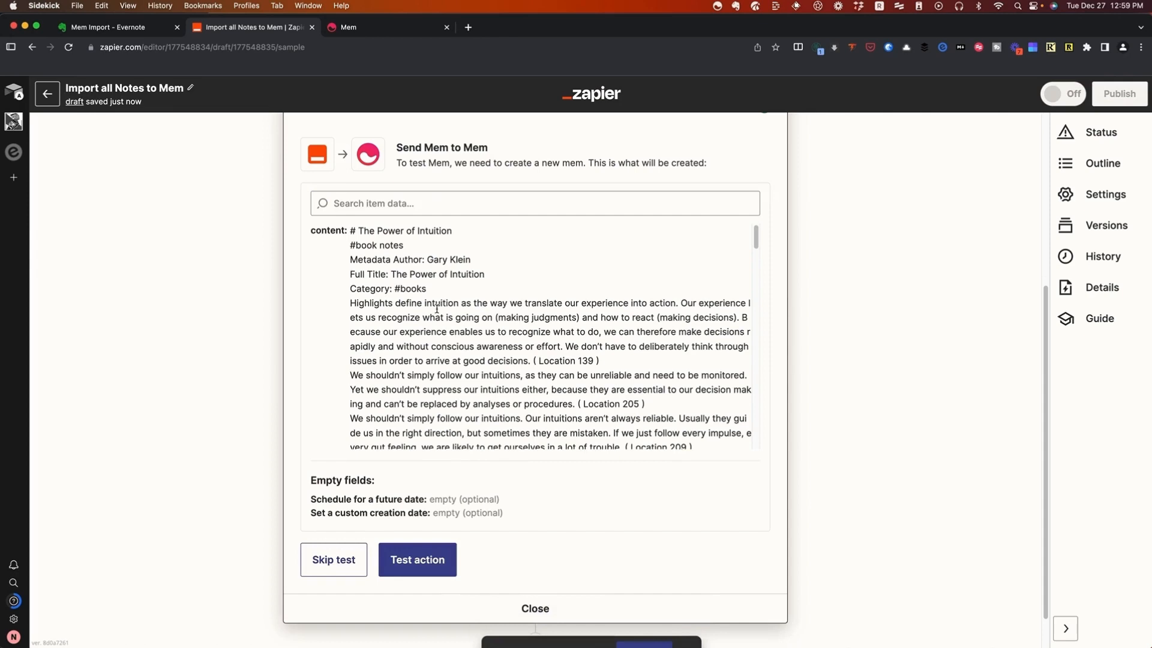
- Switch to Mem and check the inbox for the imported note The Power of Intuition and its tags
{"action": "left_click", "coordinate": [382, 30]}
{"action": "left_click", "coordinate": [247, 138]}
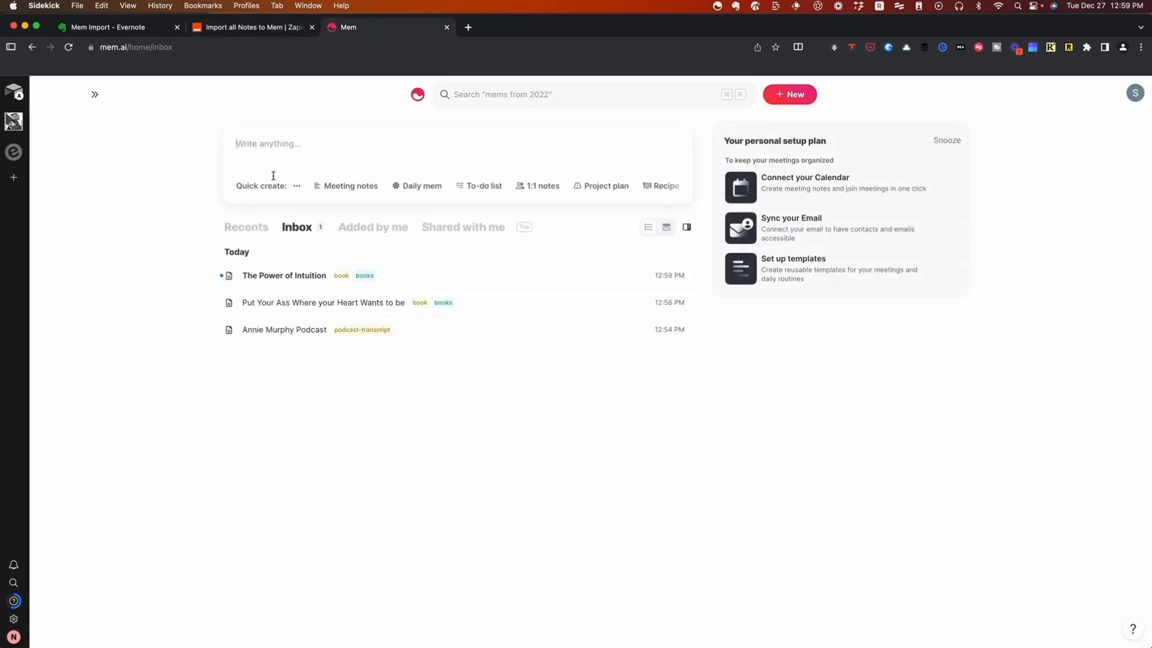
{"action": "mouse_move", "coordinate": [294, 279]}
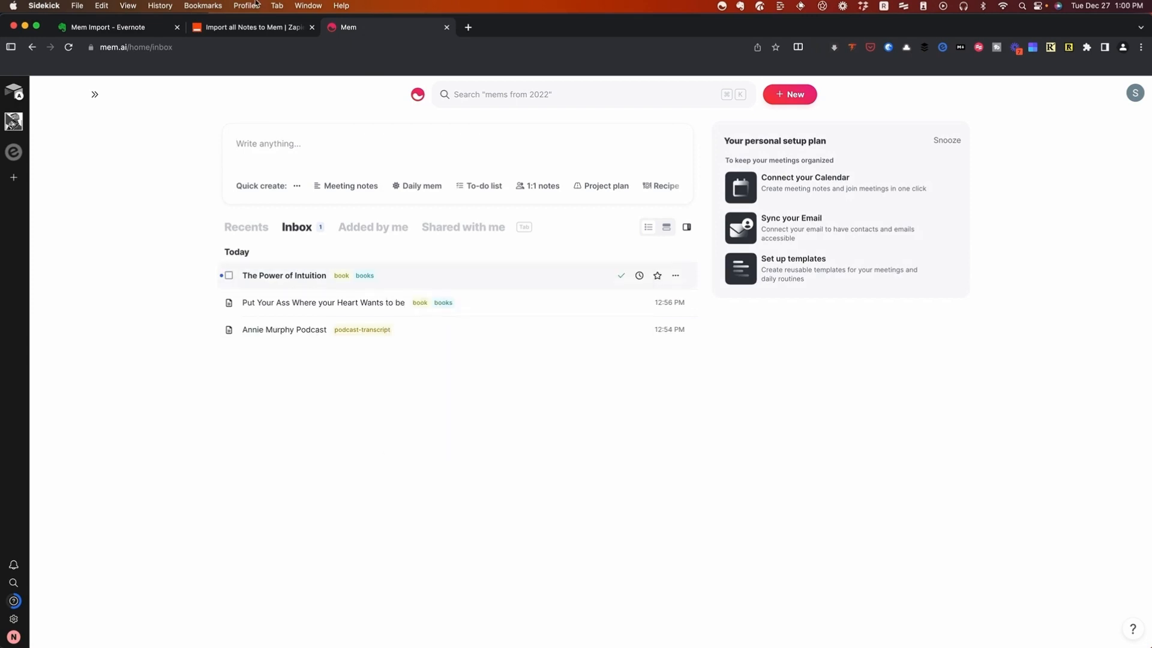
- Compare the notes and tags in Evernote's Mem Import notebook with the Zap's test result and the Mem inbox
{"action": "left_click", "coordinate": [123, 28]}
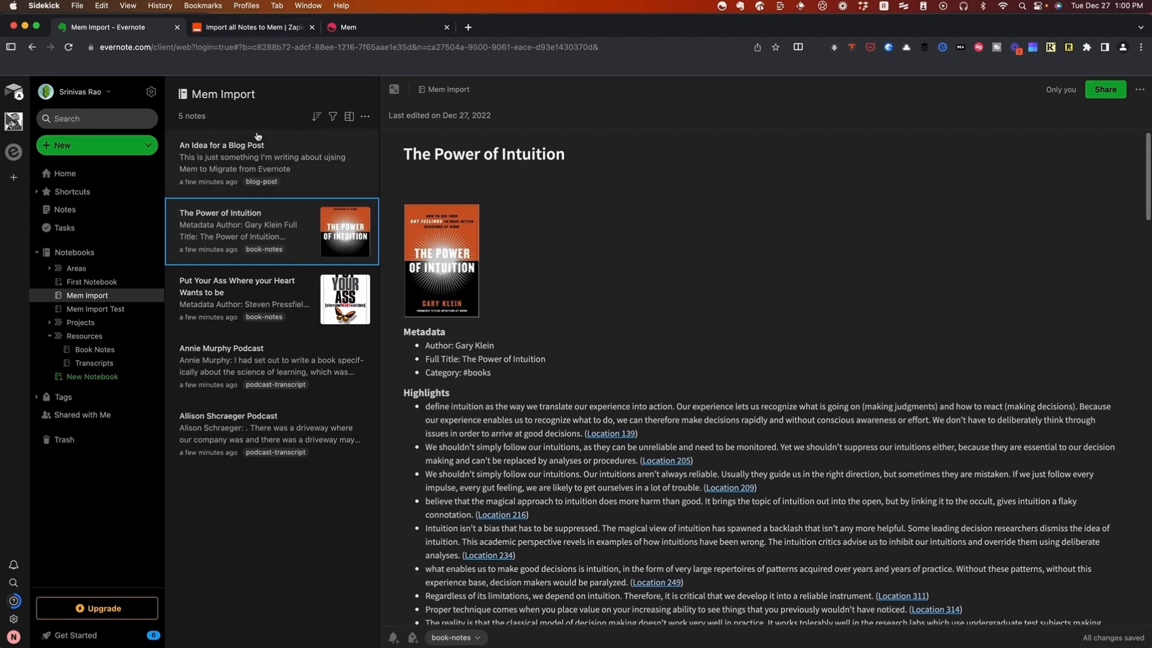
{"action": "left_click", "coordinate": [234, 32]}
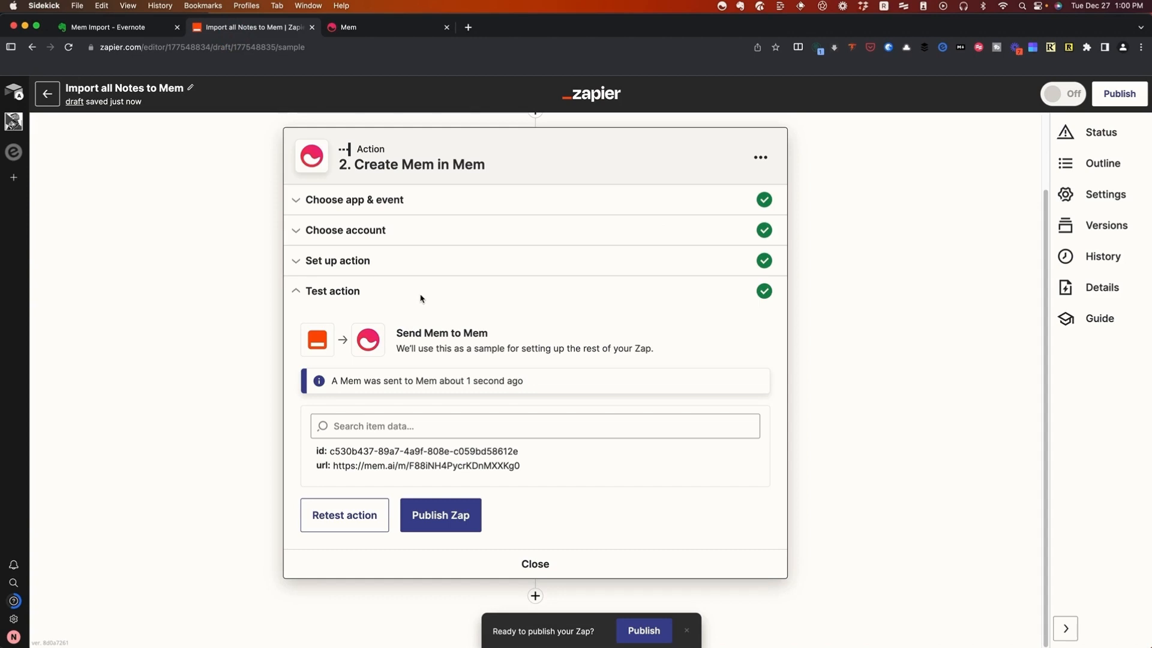
{"action": "left_click", "coordinate": [109, 28]}
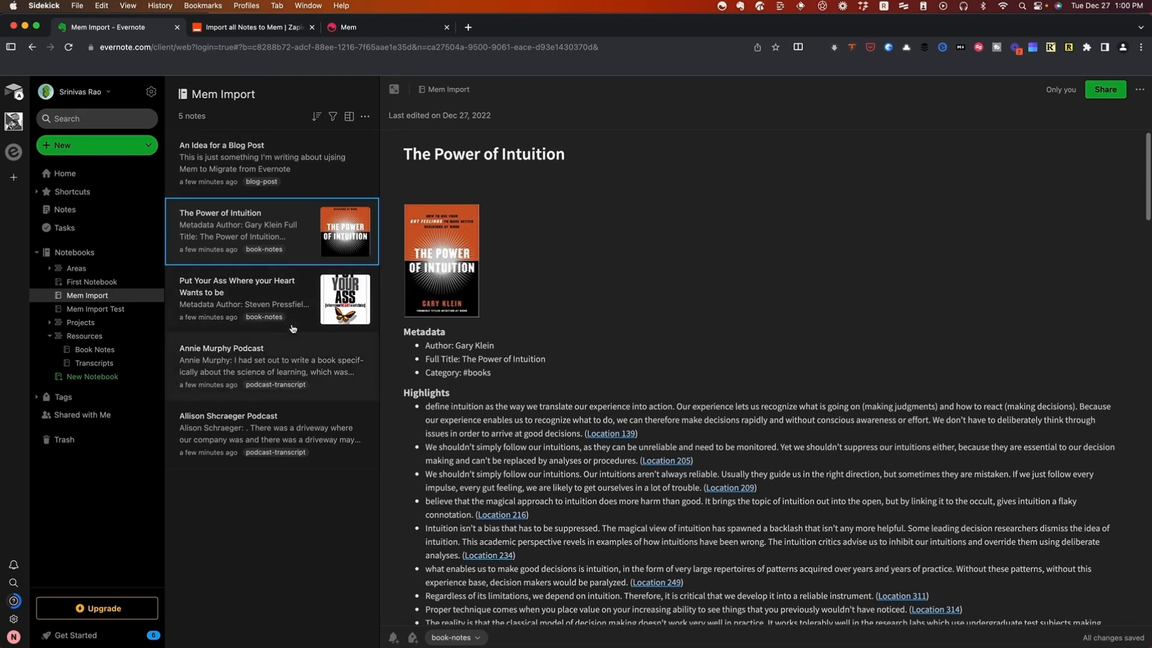
{"action": "left_click", "coordinate": [377, 28]}
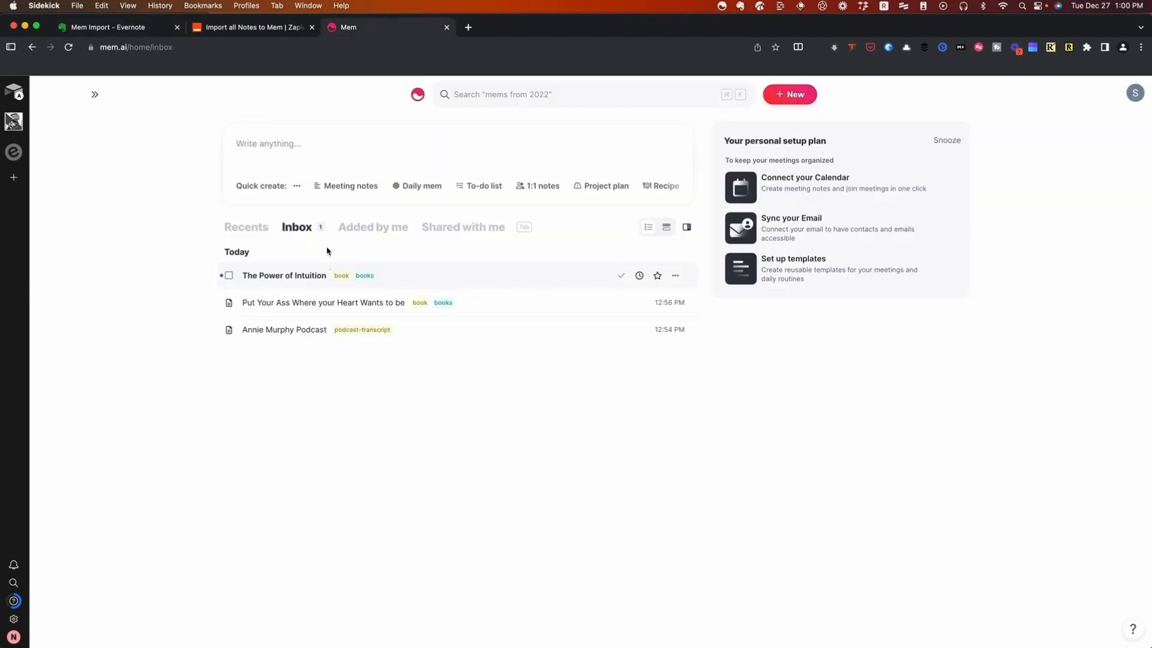
- Switch to Evernote and look through the metadata and highlights of the note The Power of Intuition
{"action": "left_click", "coordinate": [110, 30]}
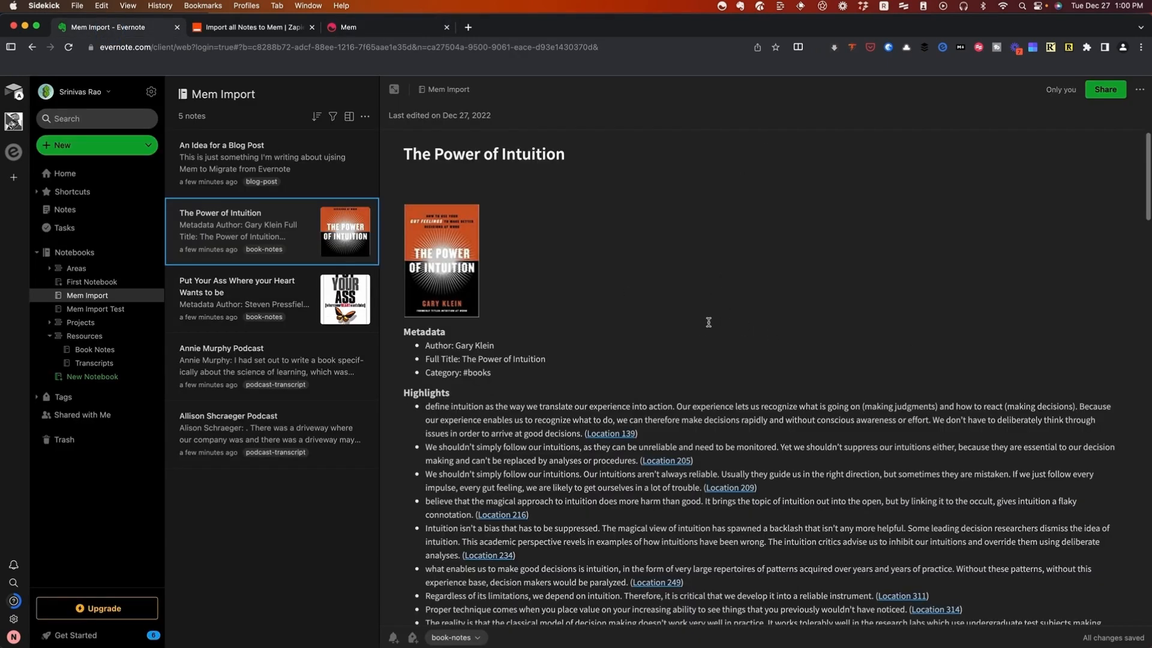
{"action": "scroll", "coordinate": [709, 322], "scroll_direction": "down", "scroll_amount": 3}
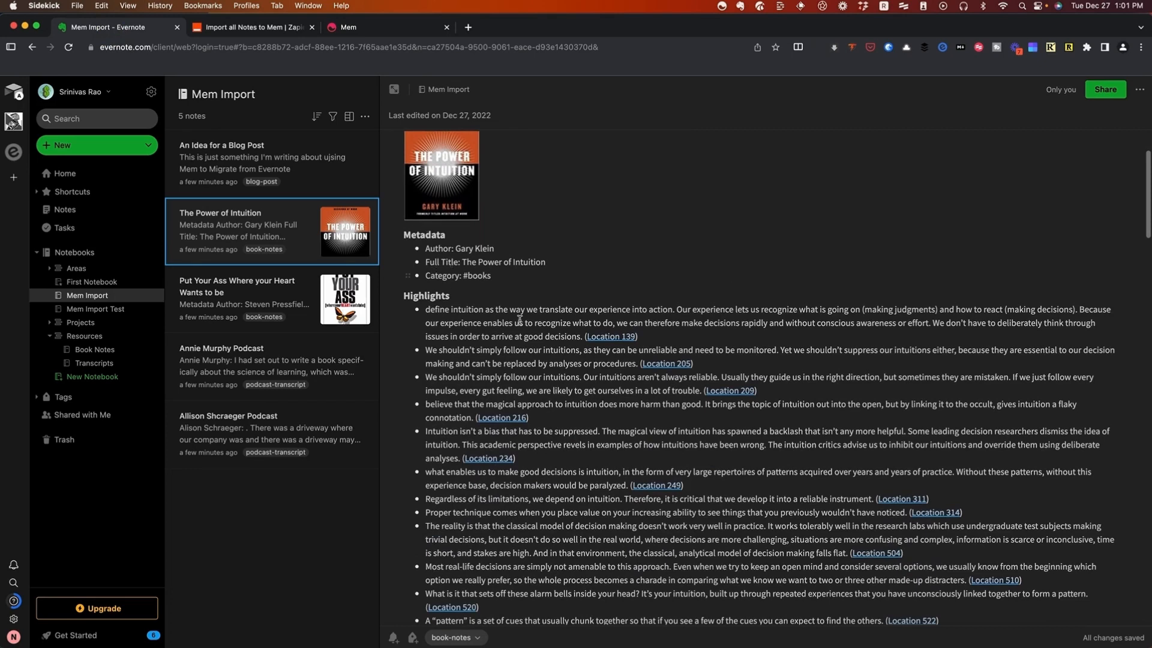
{"action": "scroll", "coordinate": [432, 267], "scroll_direction": "down", "scroll_amount": 2}
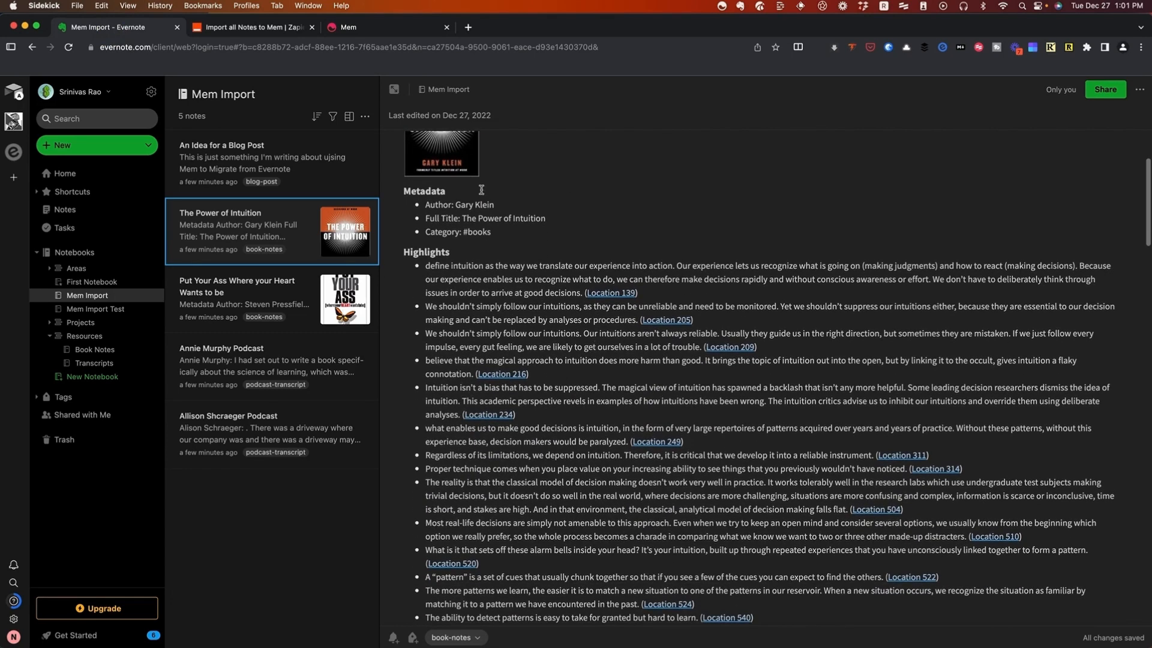
{"action": "scroll", "coordinate": [502, 288], "scroll_direction": "down", "scroll_amount": 6}
{"action": "scroll", "coordinate": [602, 283], "scroll_direction": "down", "scroll_amount": 18}
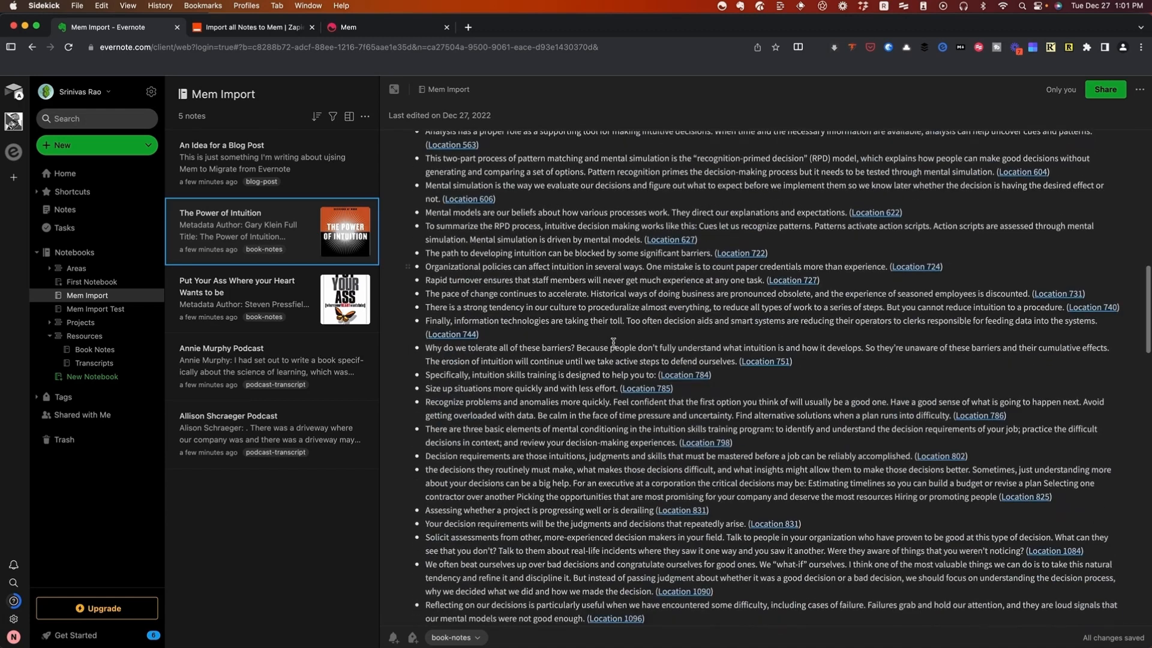